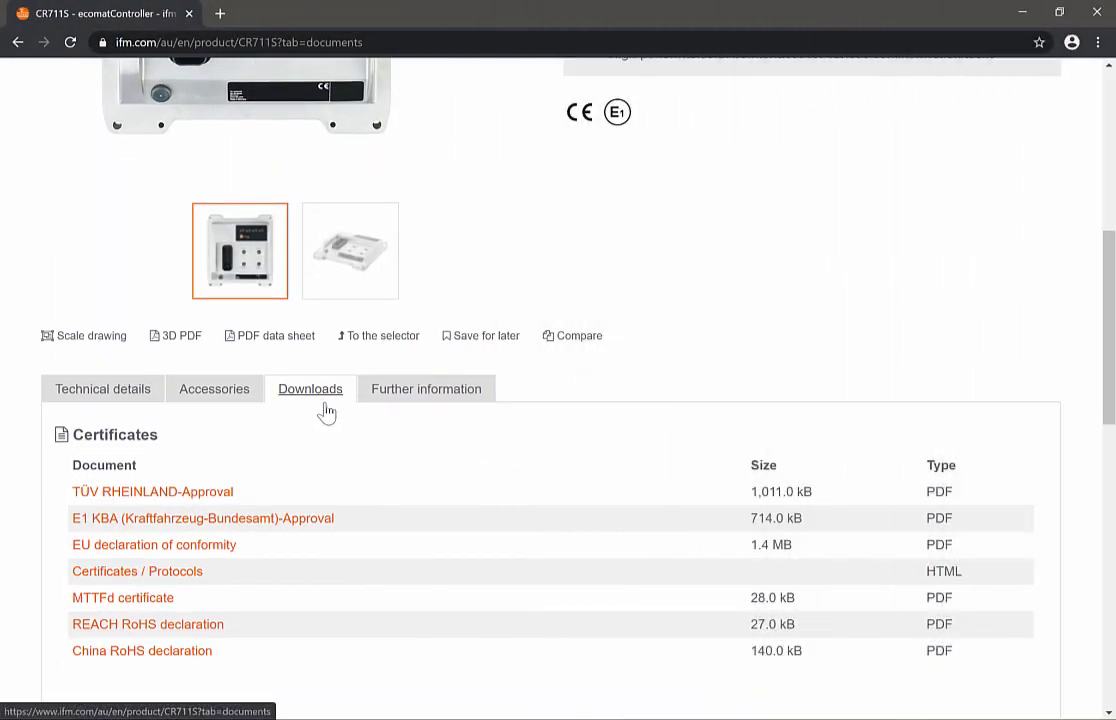
Scroll the CR711S Downloads tab down to the Software Download section
{"action": "scroll", "coordinate": [324, 410], "scroll_direction": "down", "scroll_amount": 7}
{"action": "scroll", "coordinate": [326, 410], "scroll_direction": "down", "scroll_amount": 2}
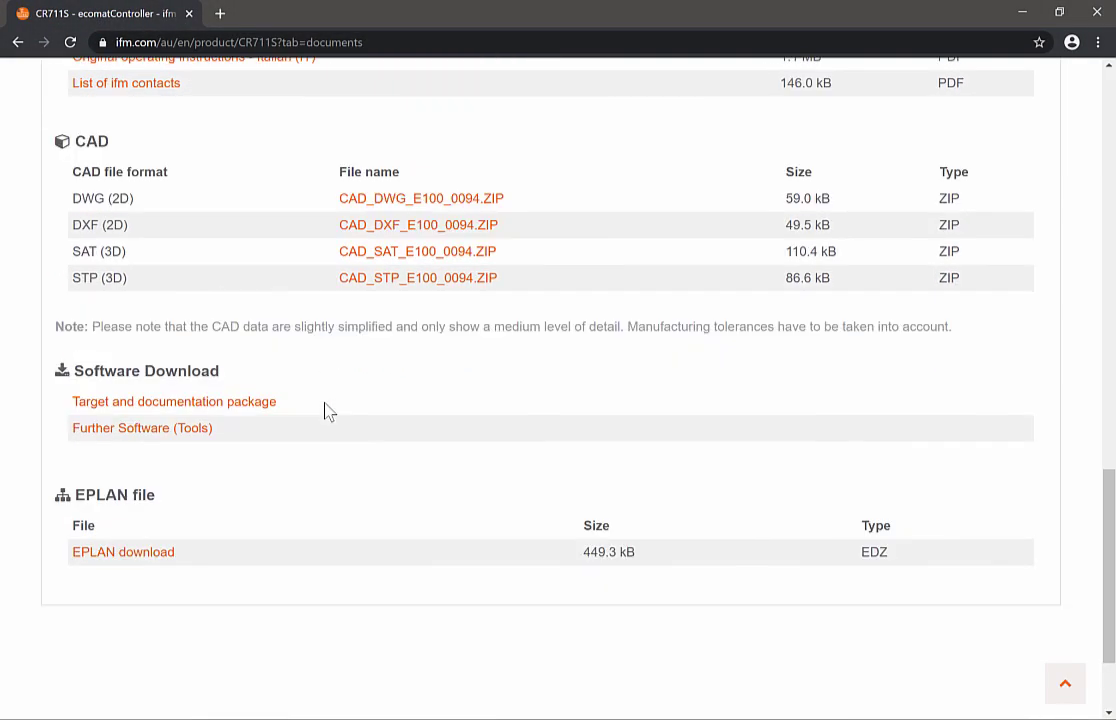
Download the CR711S V3.0.0.5 package from the target and documentation package list
{"action": "left_click", "coordinate": [216, 408]}
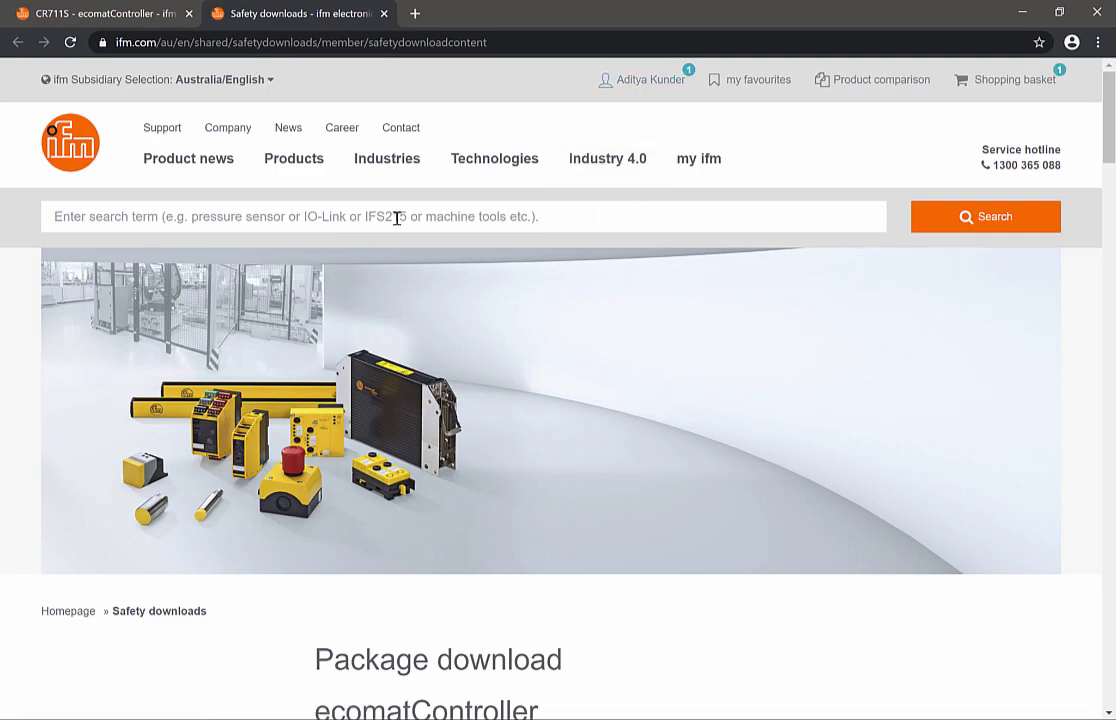
{"action": "scroll", "coordinate": [435, 336], "scroll_direction": "down", "scroll_amount": 2}
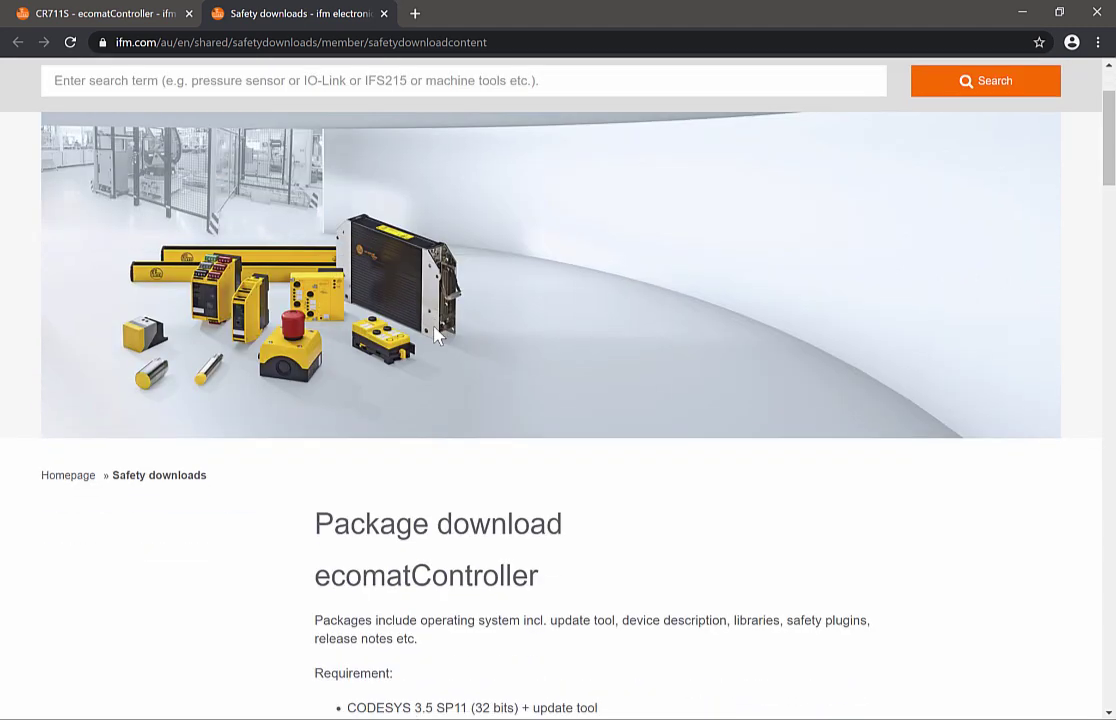
{"action": "scroll", "coordinate": [437, 336], "scroll_direction": "down", "scroll_amount": 2}
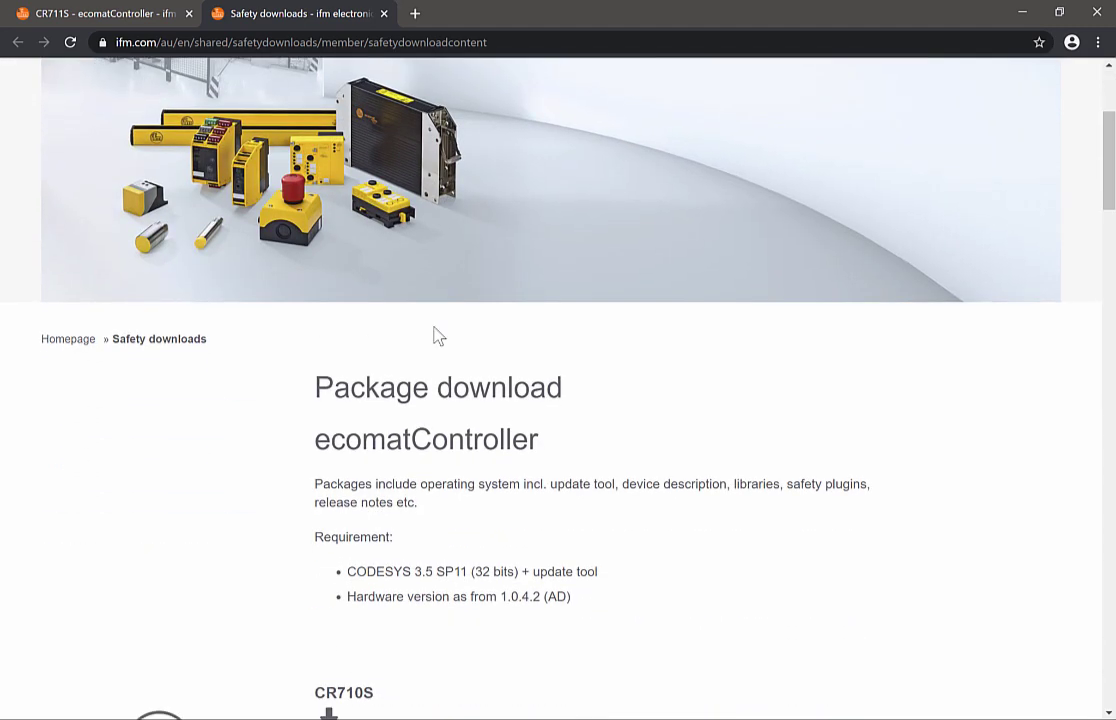
{"action": "scroll", "coordinate": [437, 337], "scroll_direction": "down", "scroll_amount": 6}
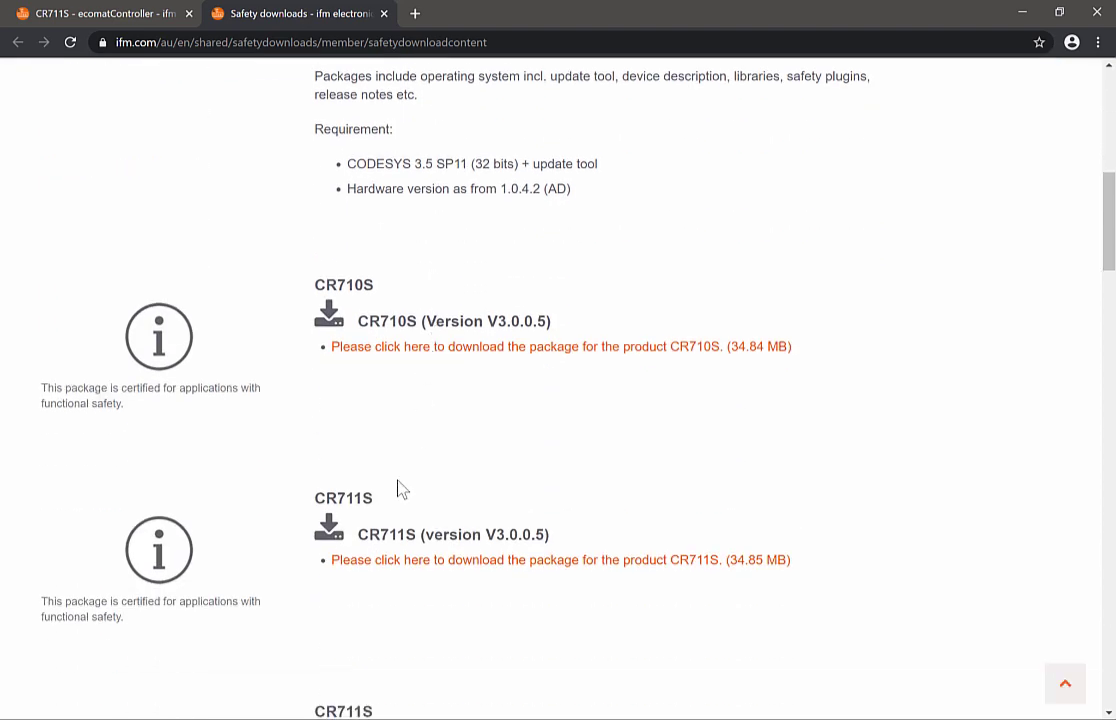
{"action": "left_click", "coordinate": [521, 566]}
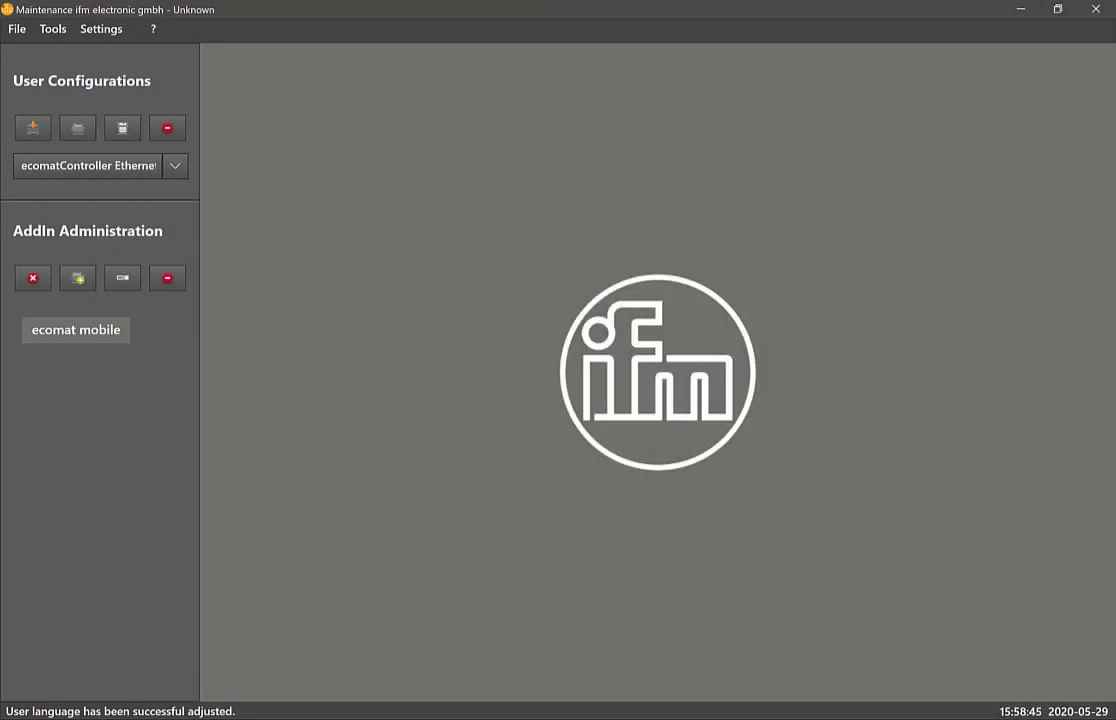
{"action": "left_click", "coordinate": [152, 33]}
{"action": "left_click", "coordinate": [152, 33]}
{"action": "left_click", "coordinate": [153, 33]}
{"action": "left_click", "coordinate": [148, 52]}
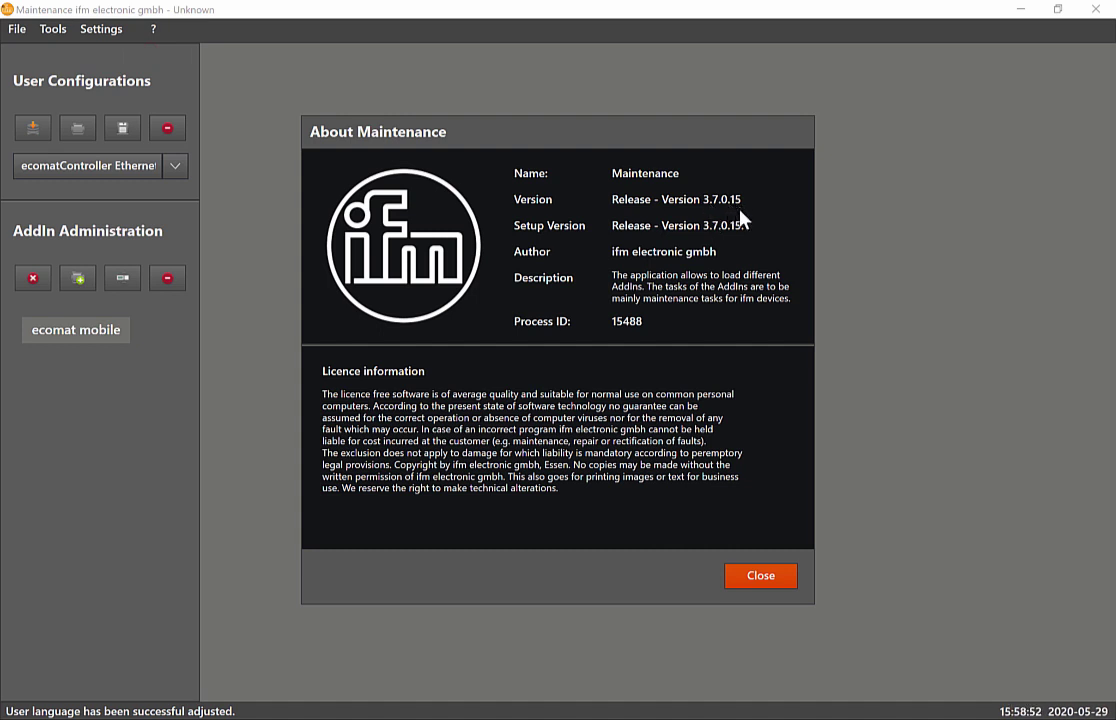
{"action": "left_click", "coordinate": [779, 580]}
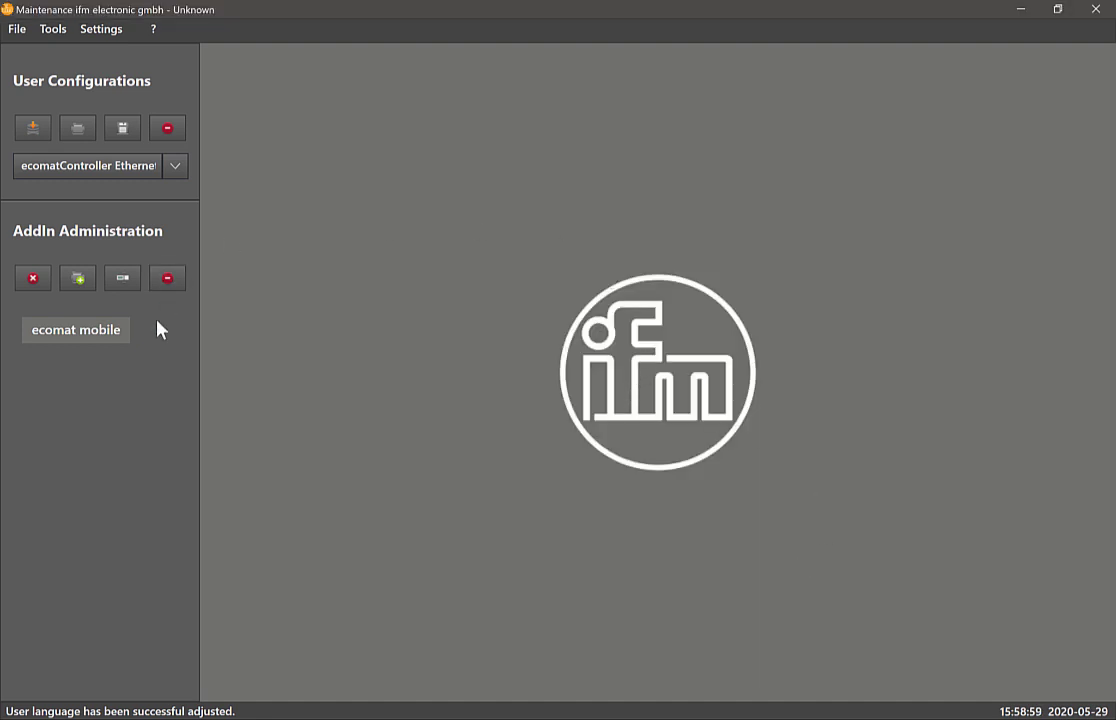
Load the Ethernet interface add-in under ecomat mobile
{"action": "right_click", "coordinate": [79, 341]}
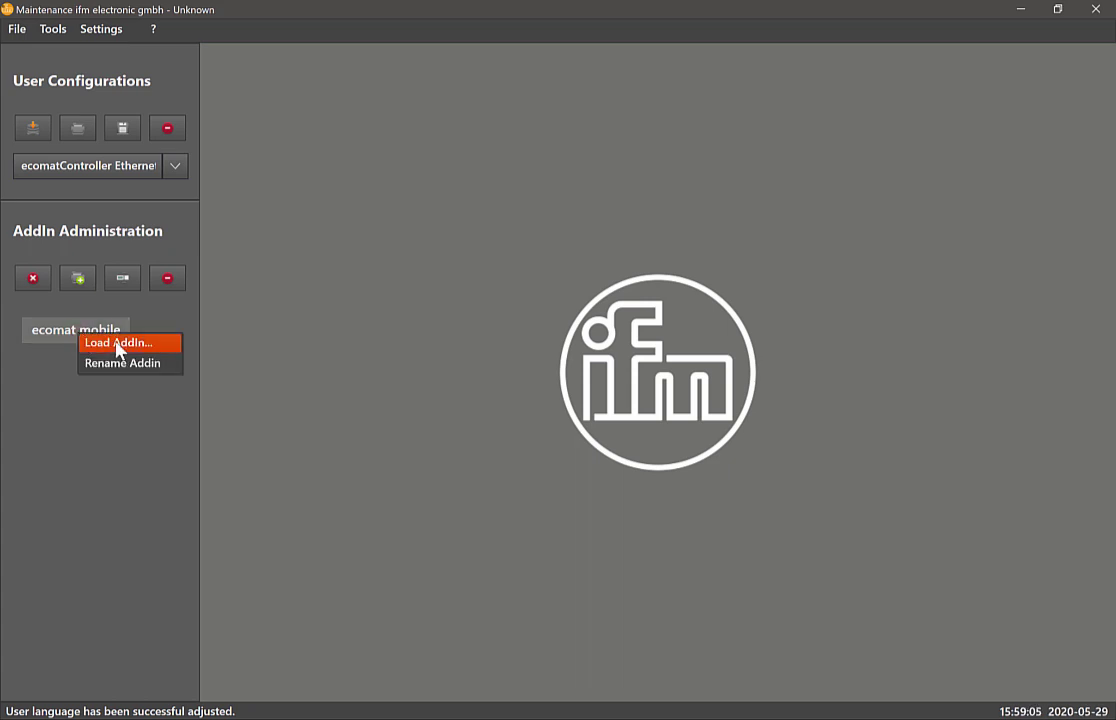
{"action": "left_click", "coordinate": [114, 345]}
{"action": "left_click", "coordinate": [493, 336]}
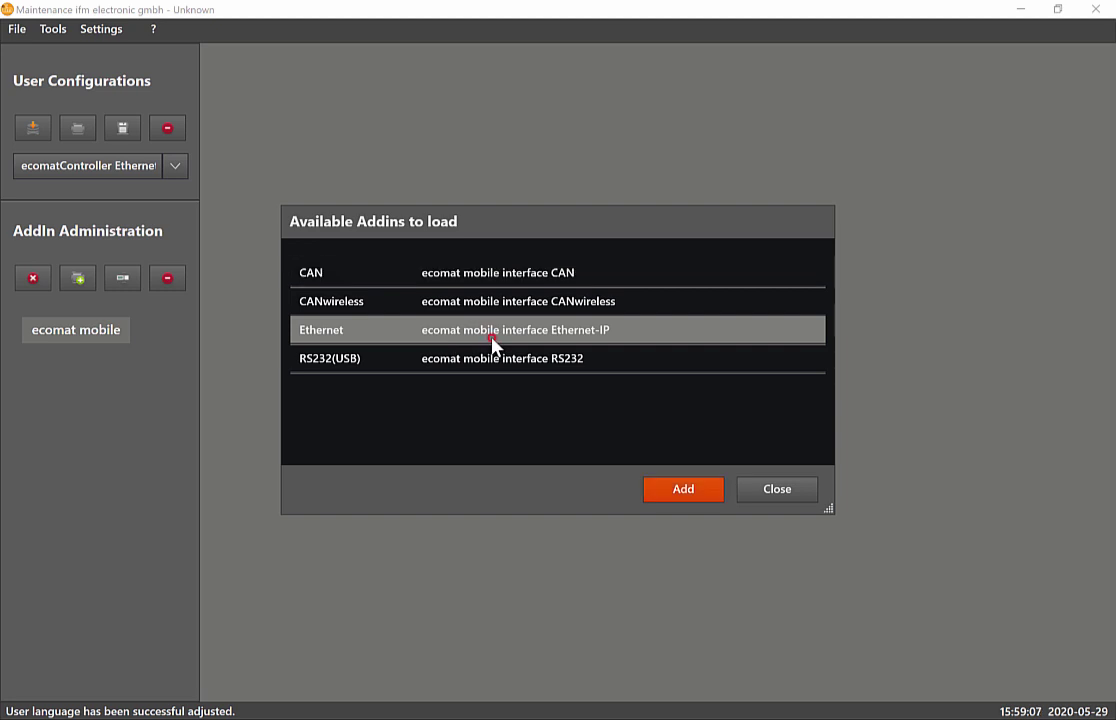
{"action": "left_click", "coordinate": [545, 360], "text": "ctrl"}
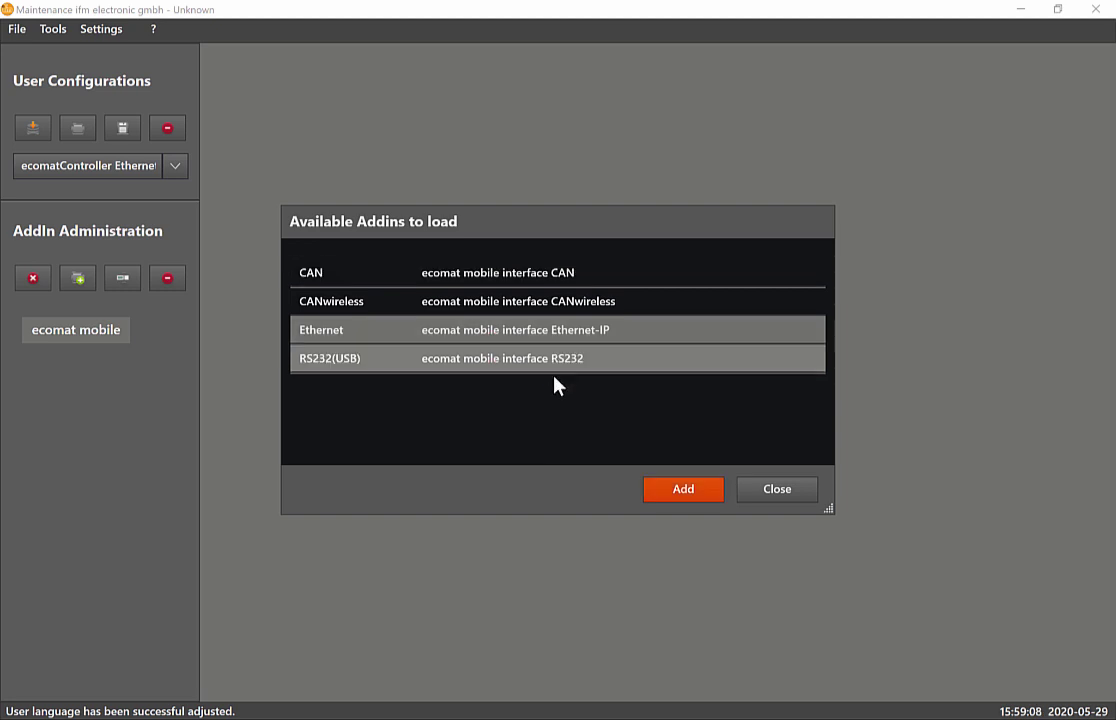
{"action": "left_click", "coordinate": [690, 492]}
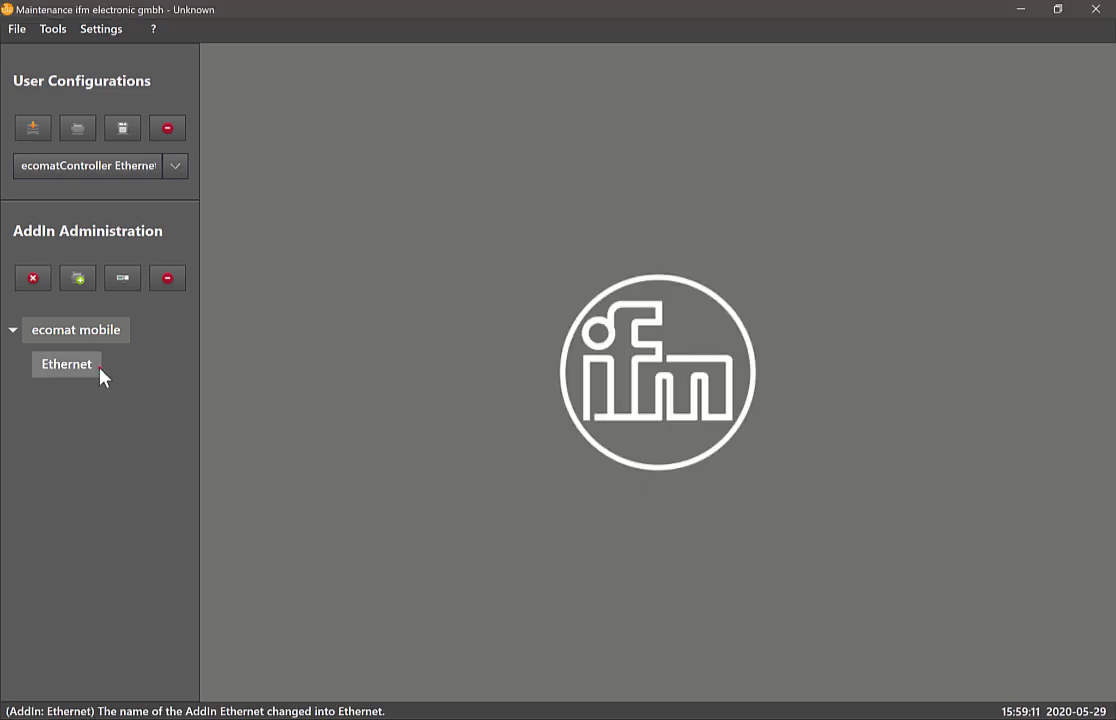
Load the ecomatController add-in under Ethernet to reach its Connect page
{"action": "left_click", "coordinate": [100, 368]}
{"action": "right_click", "coordinate": [83, 368]}
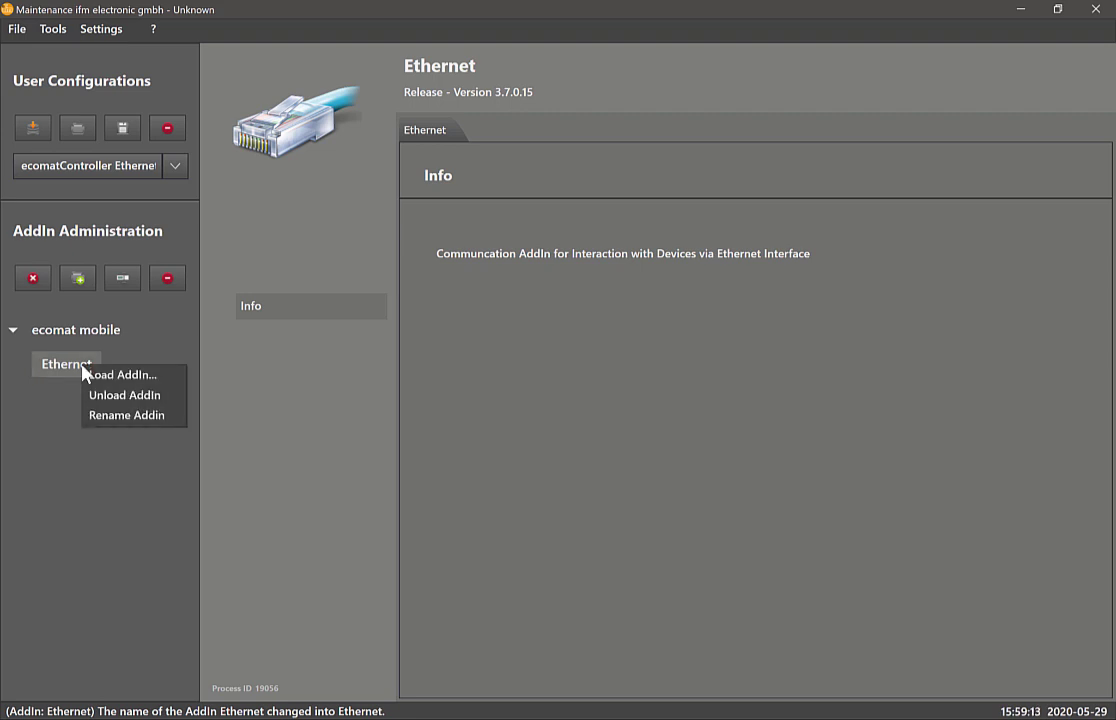
{"action": "left_click", "coordinate": [100, 378]}
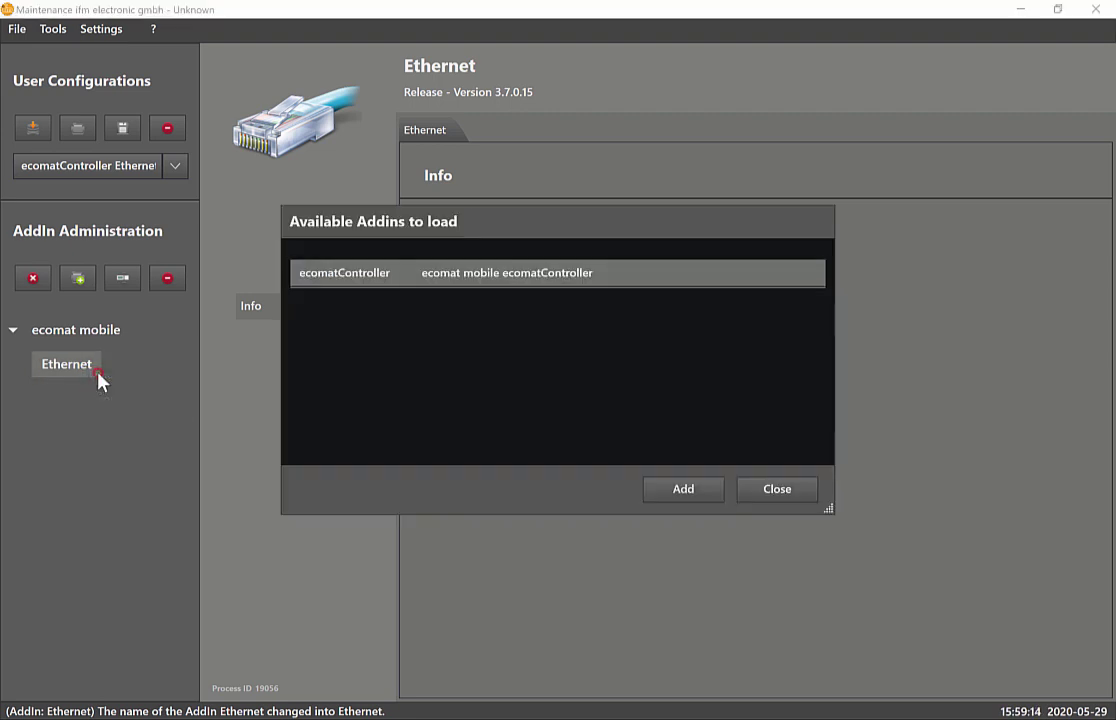
{"action": "left_click", "coordinate": [510, 287]}
{"action": "double_click", "coordinate": [510, 287]}
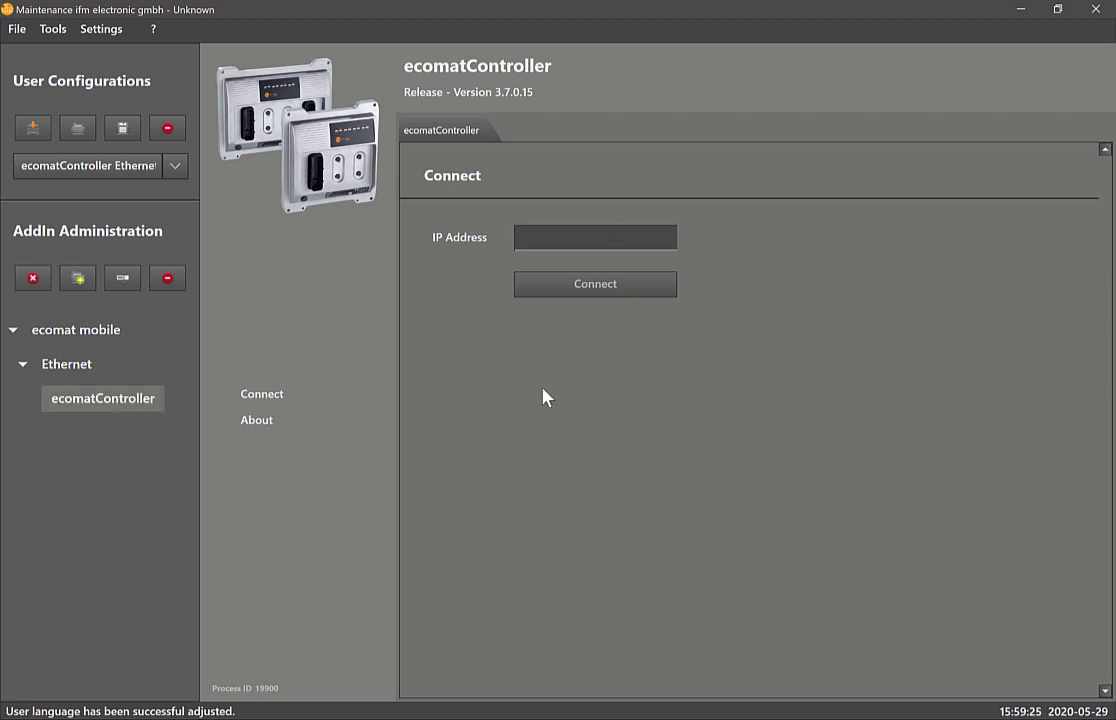
Connect to the controller at IP address 192.168.82.247
{"action": "left_click", "coordinate": [557, 241]}
{"action": "type", "text": "192.168.82."}
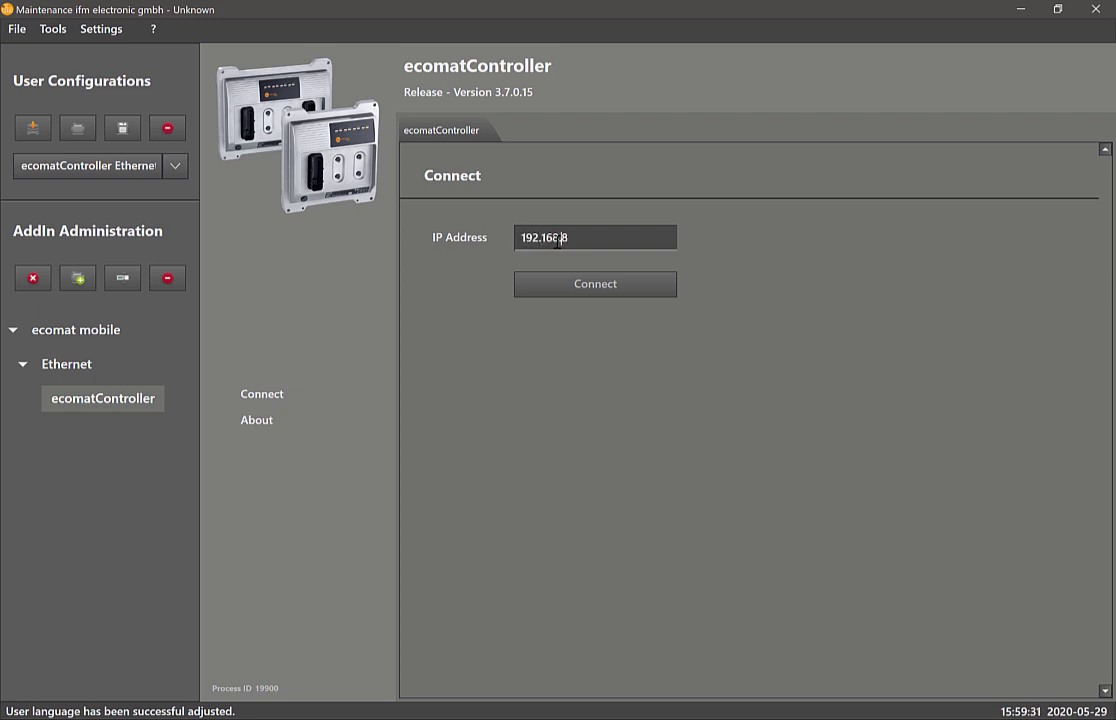
{"action": "type", "text": "247"}
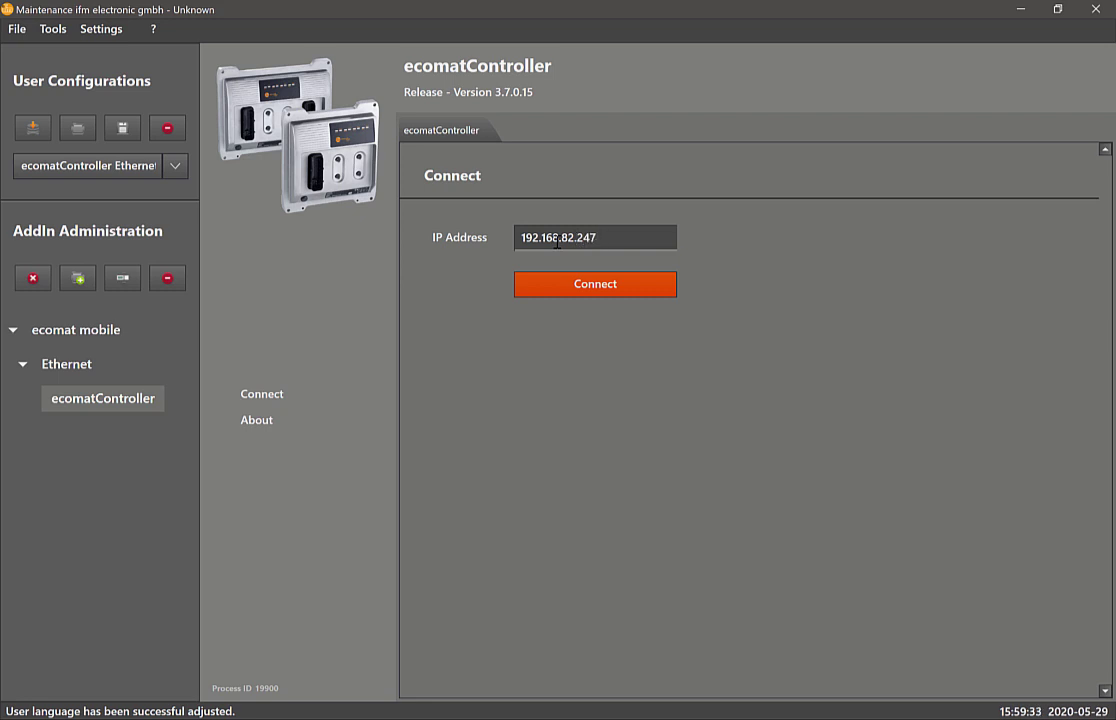
{"action": "left_click", "coordinate": [596, 286]}
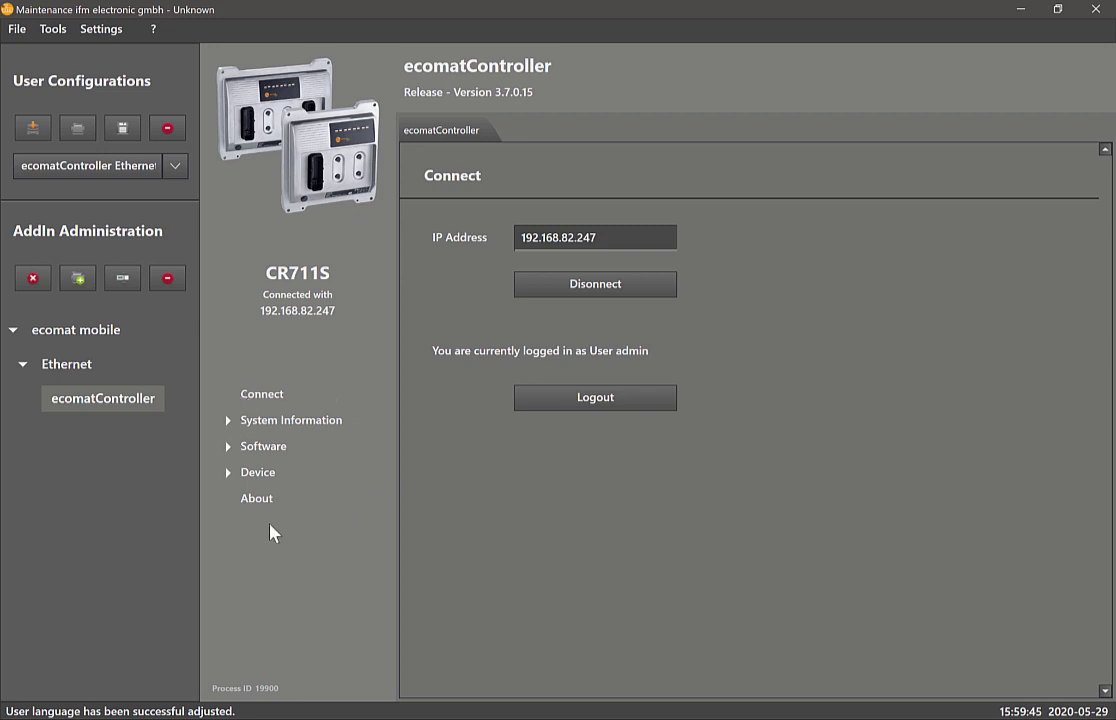
Check the Device Description, then the Software Overview showing ifmos V3.0.0.5 and bootloader V3.0.0.3
{"action": "left_click", "coordinate": [229, 424]}
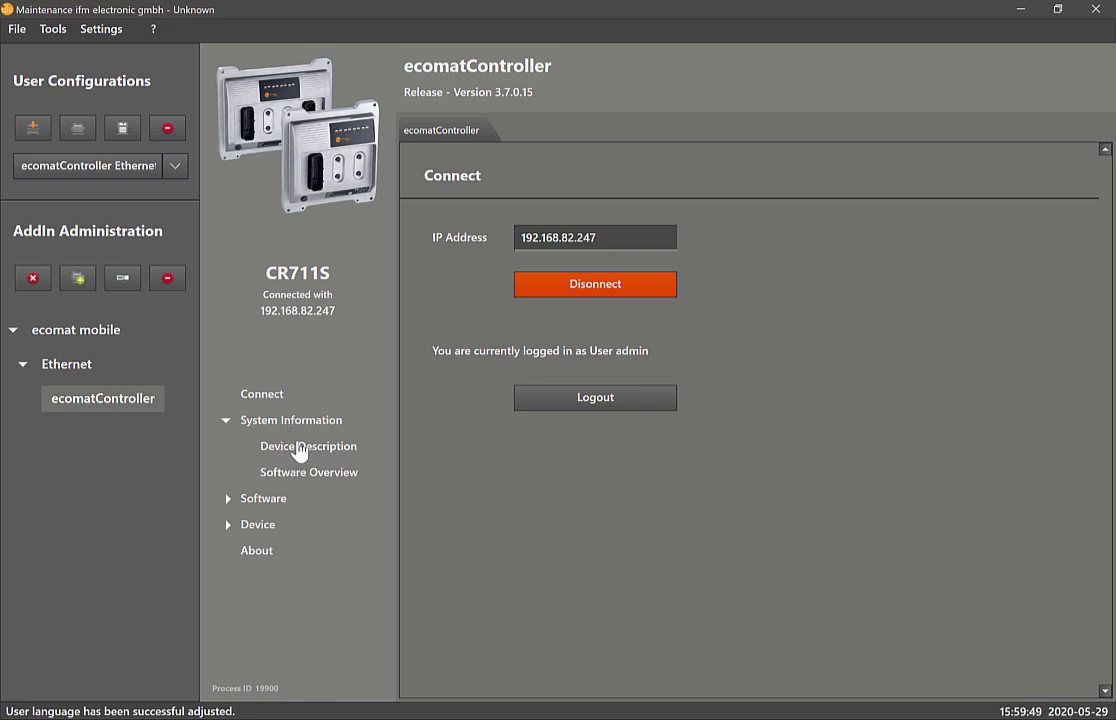
{"action": "left_click", "coordinate": [318, 452]}
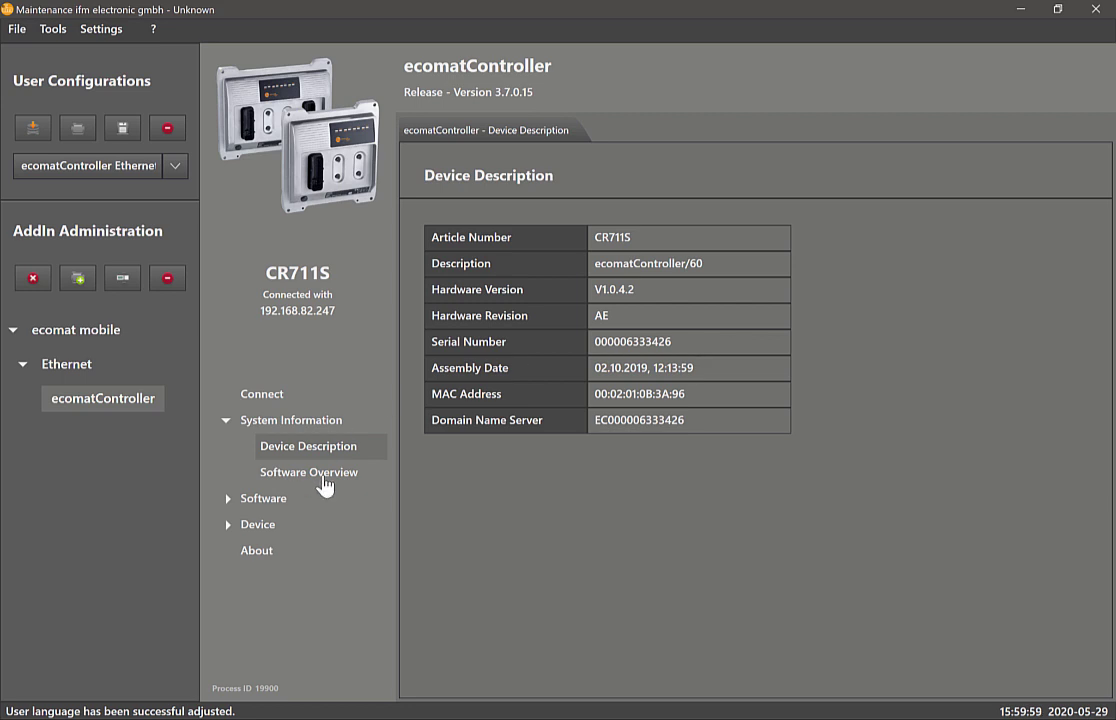
{"action": "left_click", "coordinate": [323, 480]}
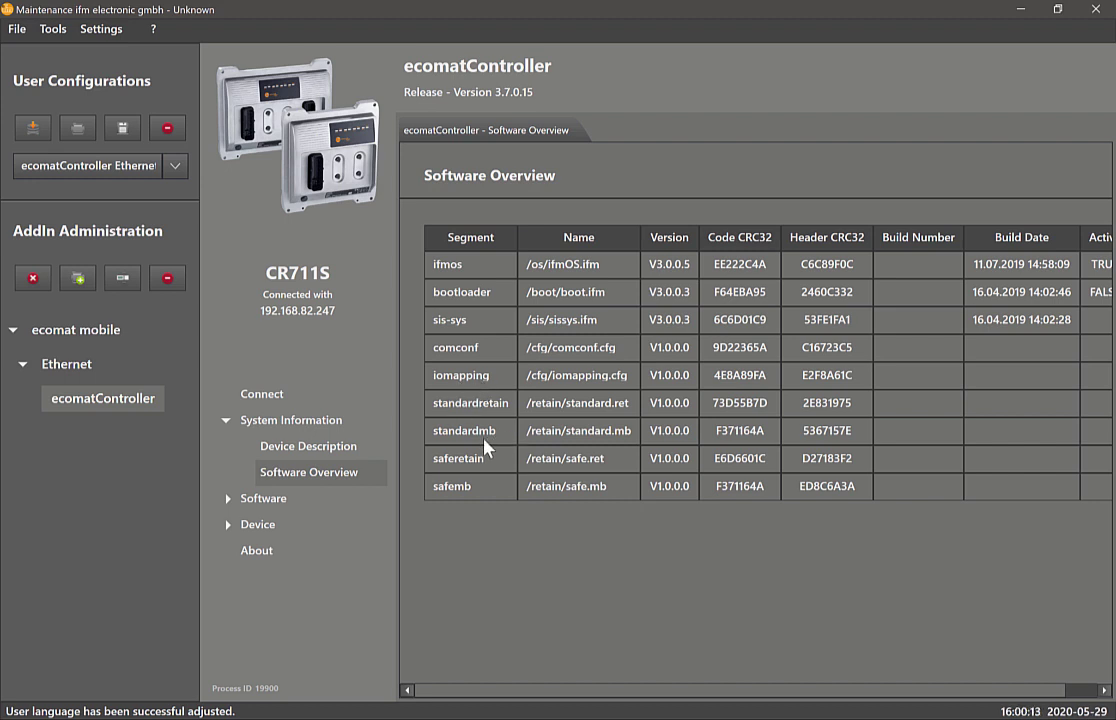
Collapse System Information and go to Software > Firmware Update, showing current version V3.0.0.5
{"action": "left_click", "coordinate": [227, 421]}
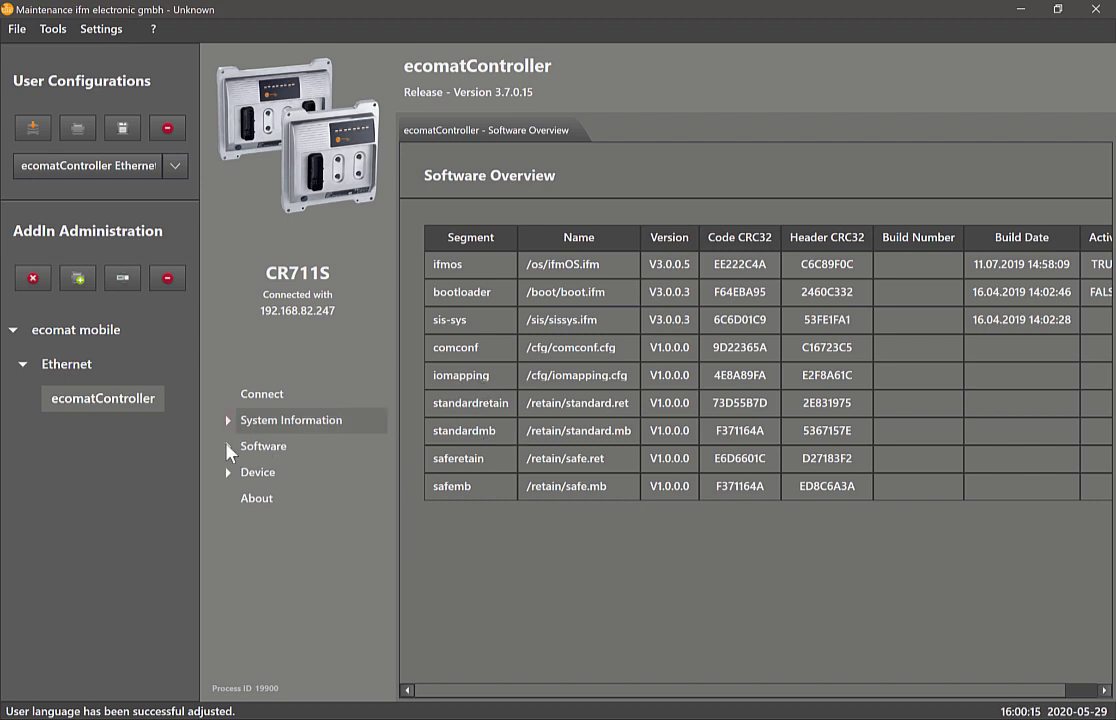
{"action": "left_click", "coordinate": [228, 449]}
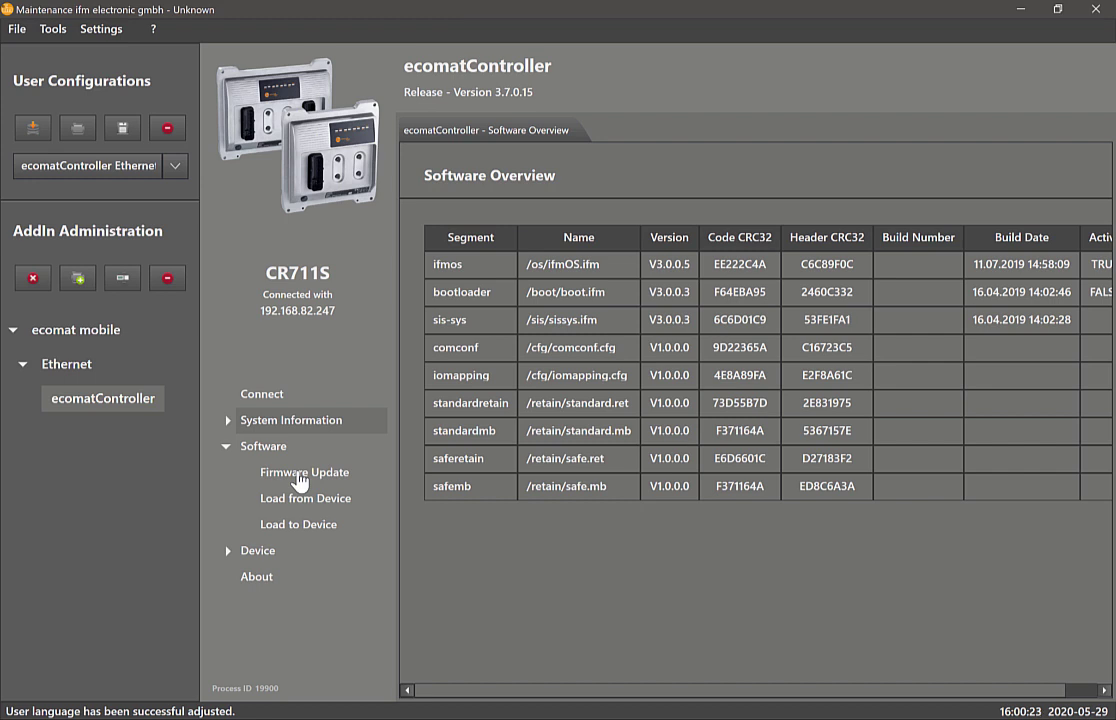
{"action": "left_click", "coordinate": [298, 477]}
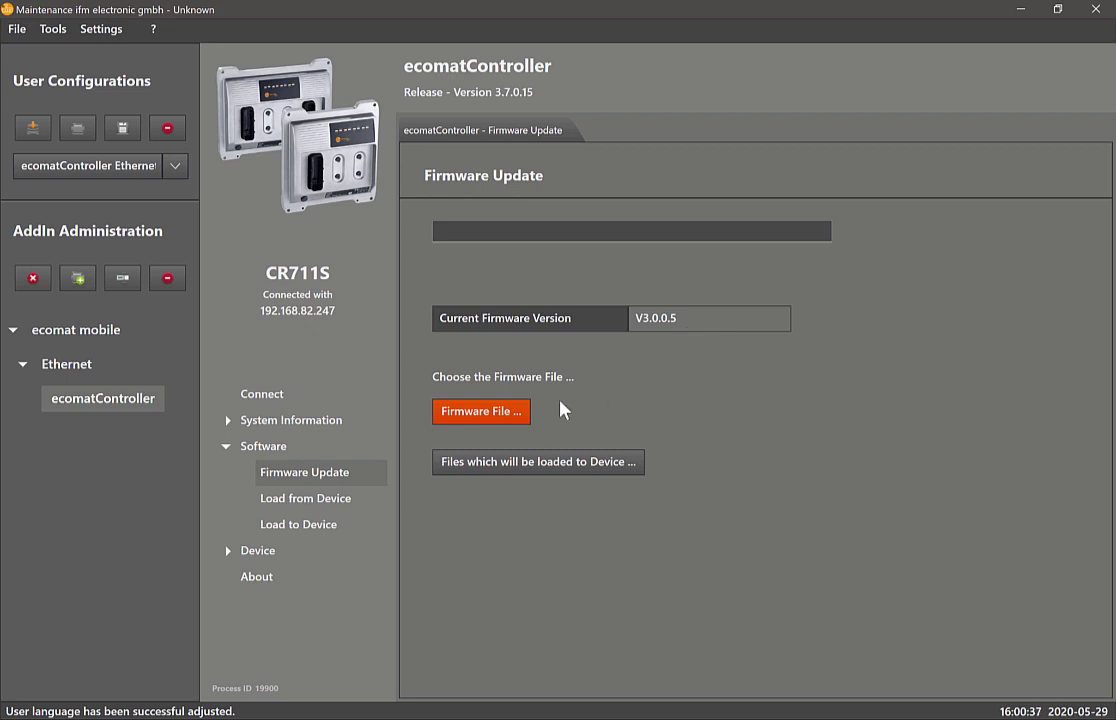
Begin choosing a firmware file, accepting that all applications will be deleted, and browse to Desktop
{"action": "left_click", "coordinate": [505, 418]}
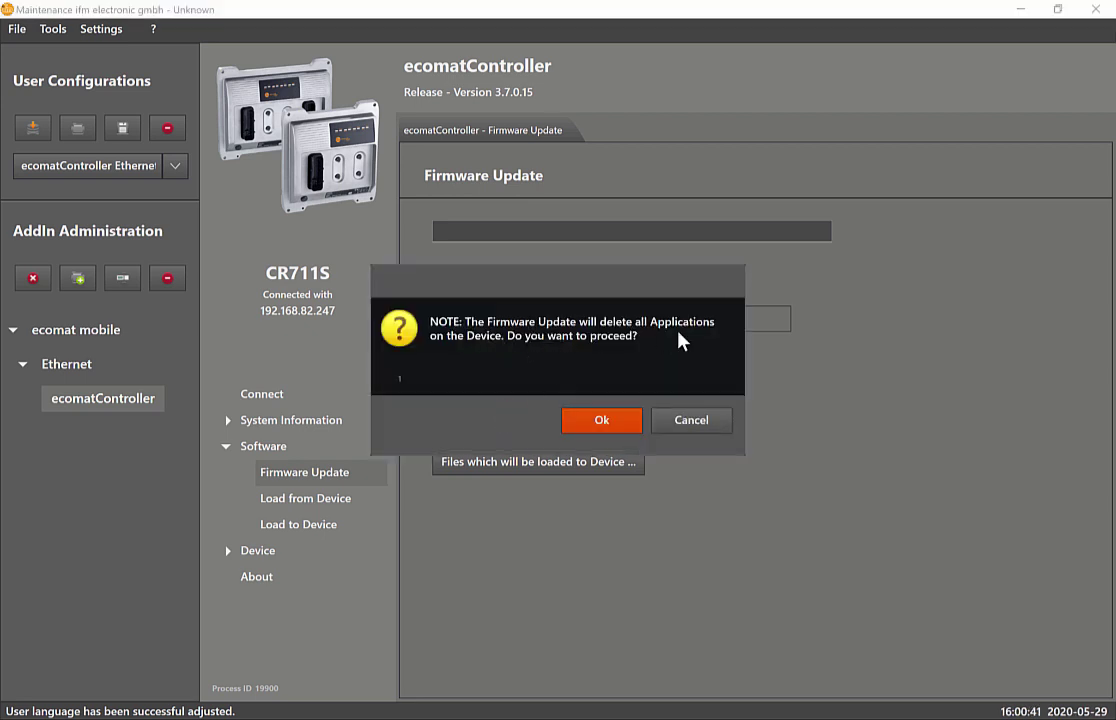
{"action": "left_click", "coordinate": [611, 428]}
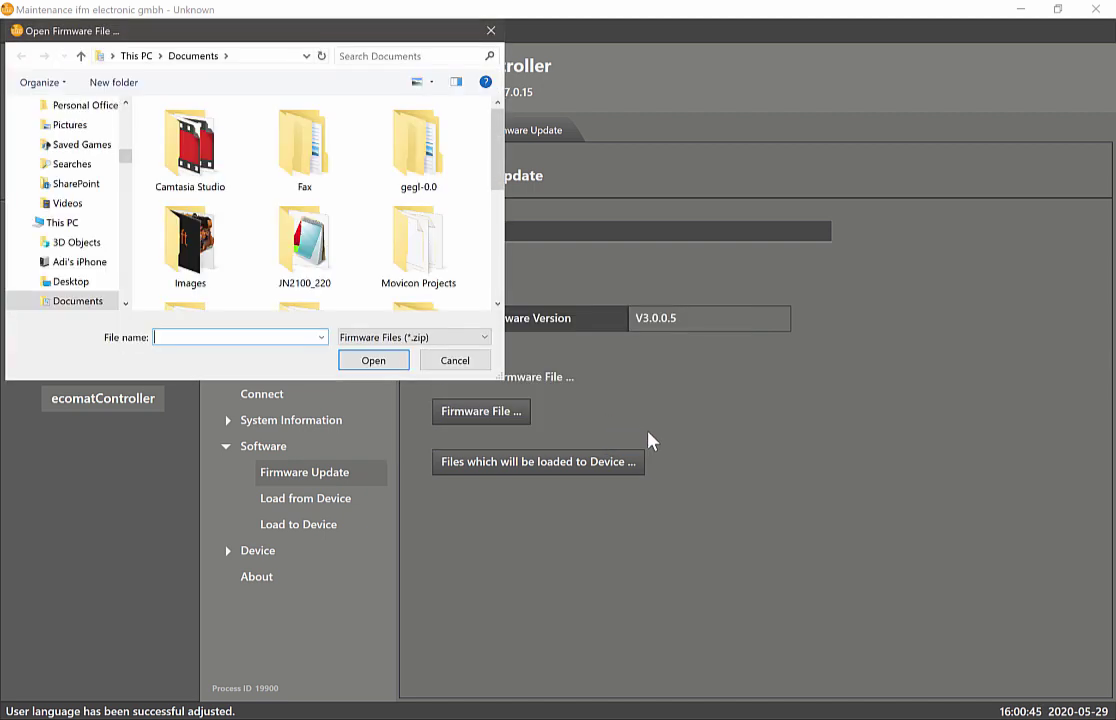
{"action": "left_click", "coordinate": [111, 56]}
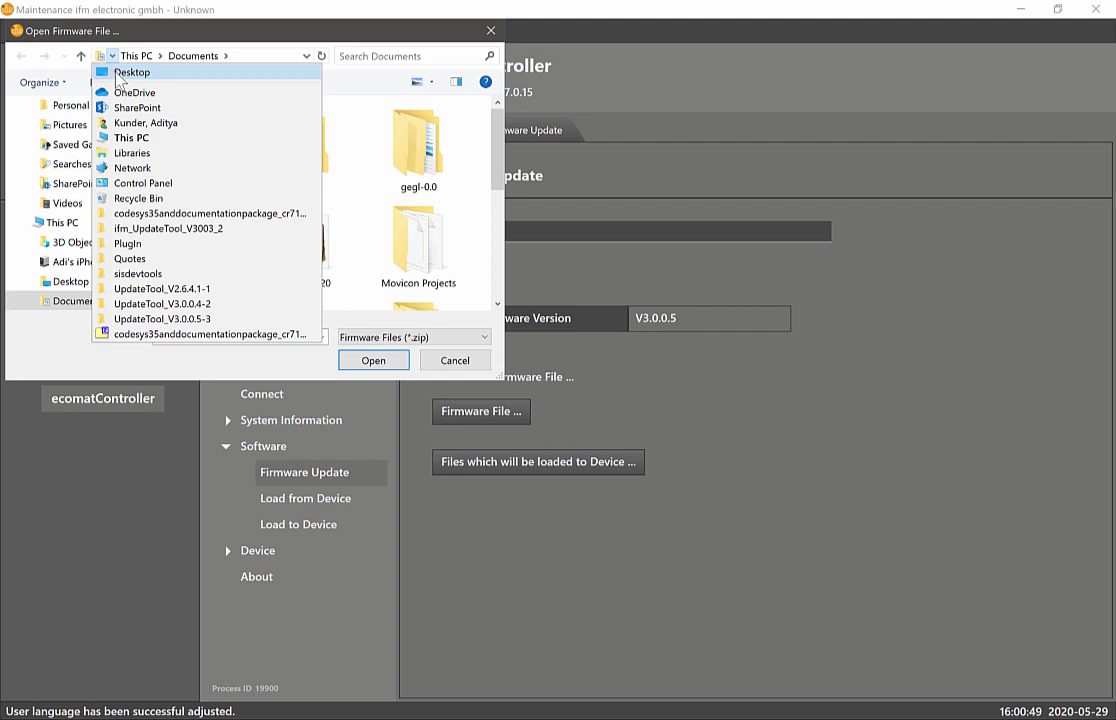
{"action": "left_click", "coordinate": [131, 72]}
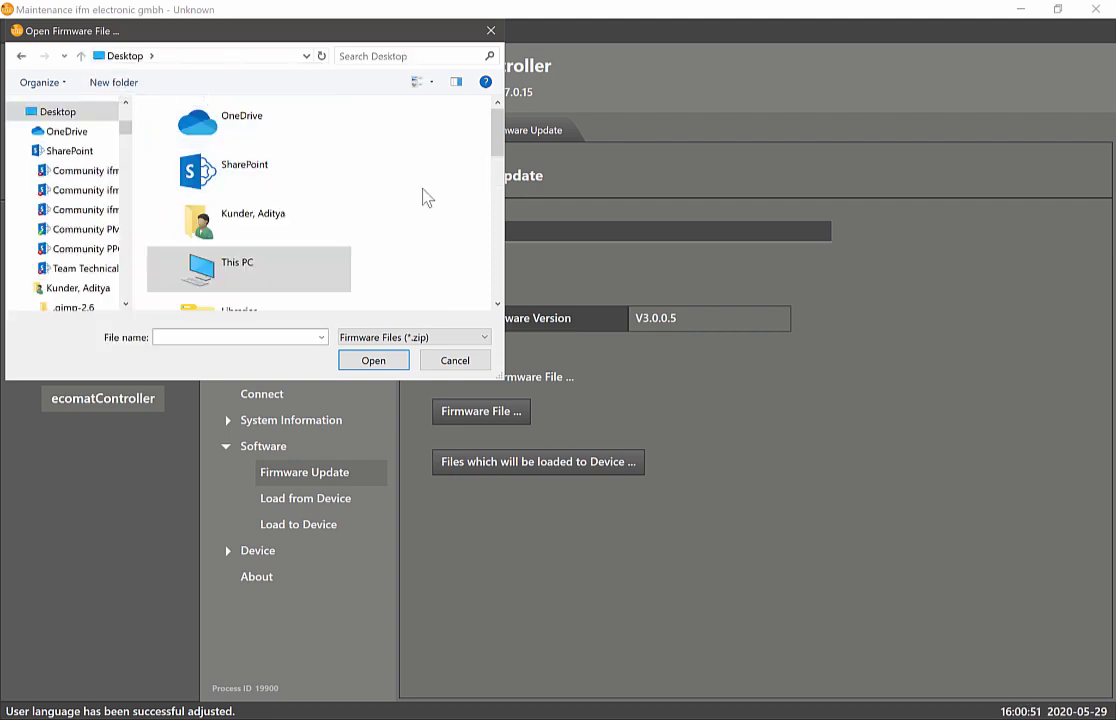
{"action": "scroll", "coordinate": [424, 197], "scroll_direction": "down", "scroll_amount": 5}
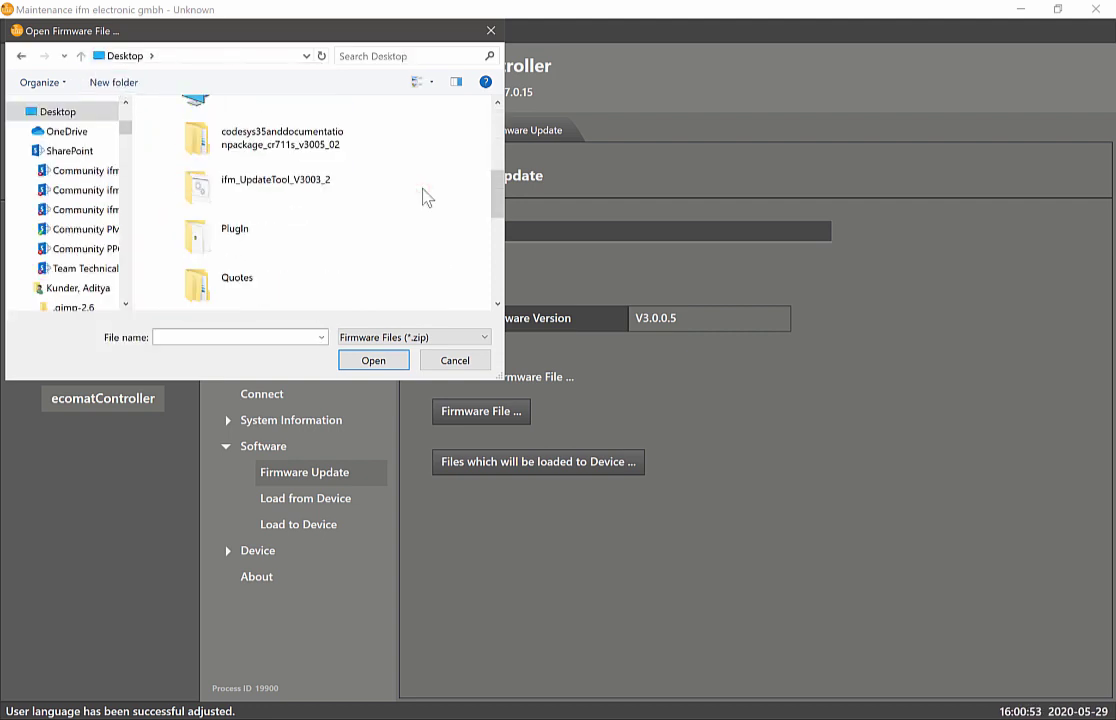
{"action": "scroll", "coordinate": [424, 197], "scroll_direction": "down", "scroll_amount": 5}
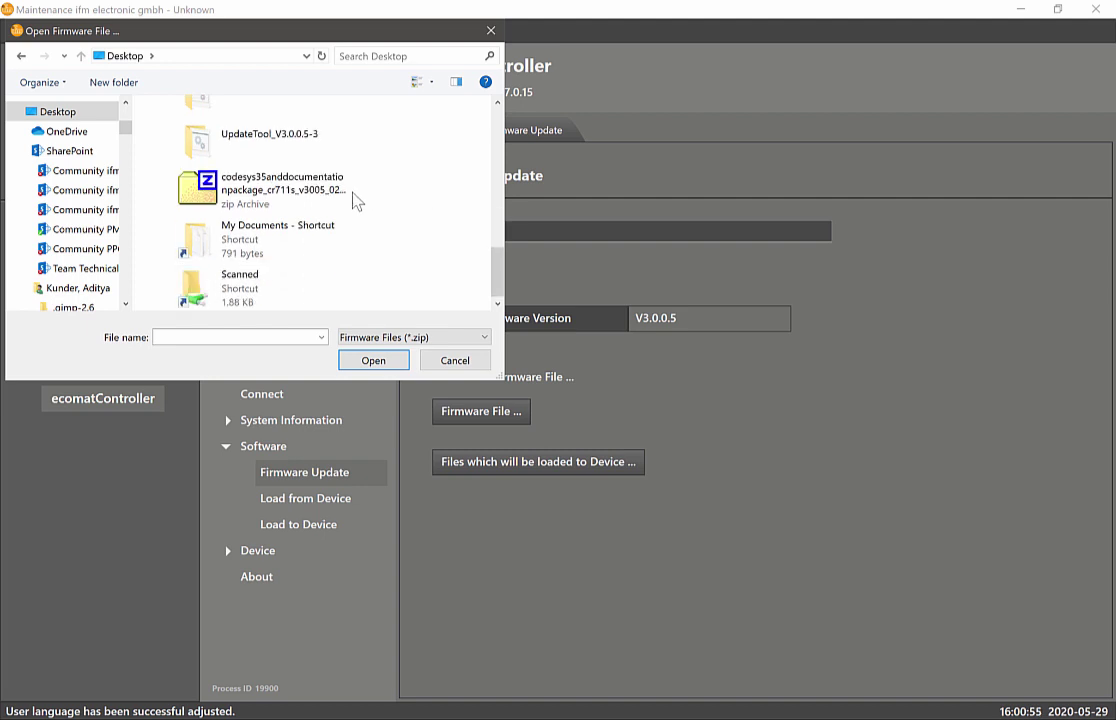
Open the codesys package folders and load CR711S_V3.0.0.5.zip onto the device
{"action": "left_click", "coordinate": [280, 204]}
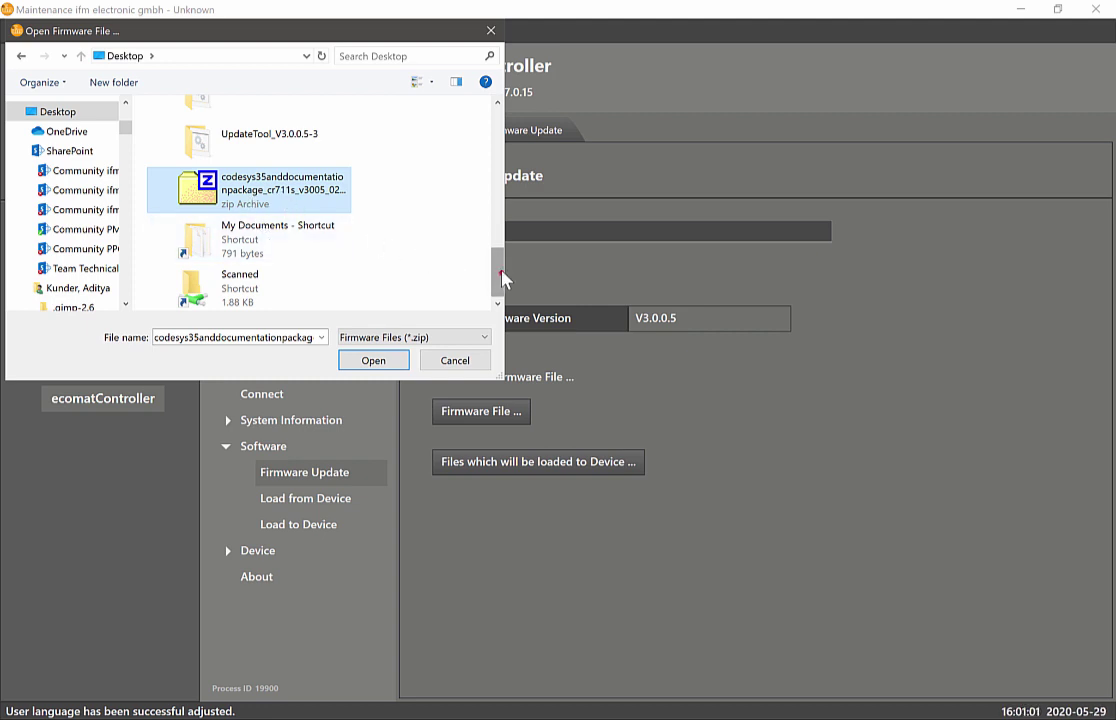
{"action": "left_click_drag", "start_coordinate": [501, 279], "coordinate": [506, 207]}
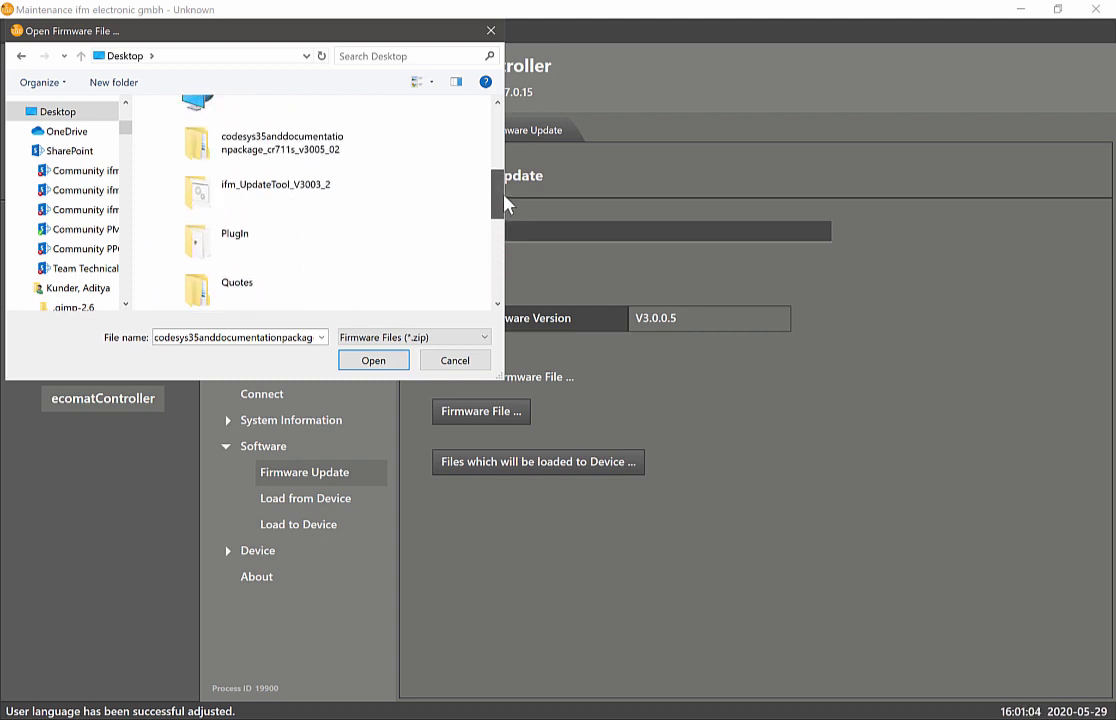
{"action": "double_click", "coordinate": [305, 150]}
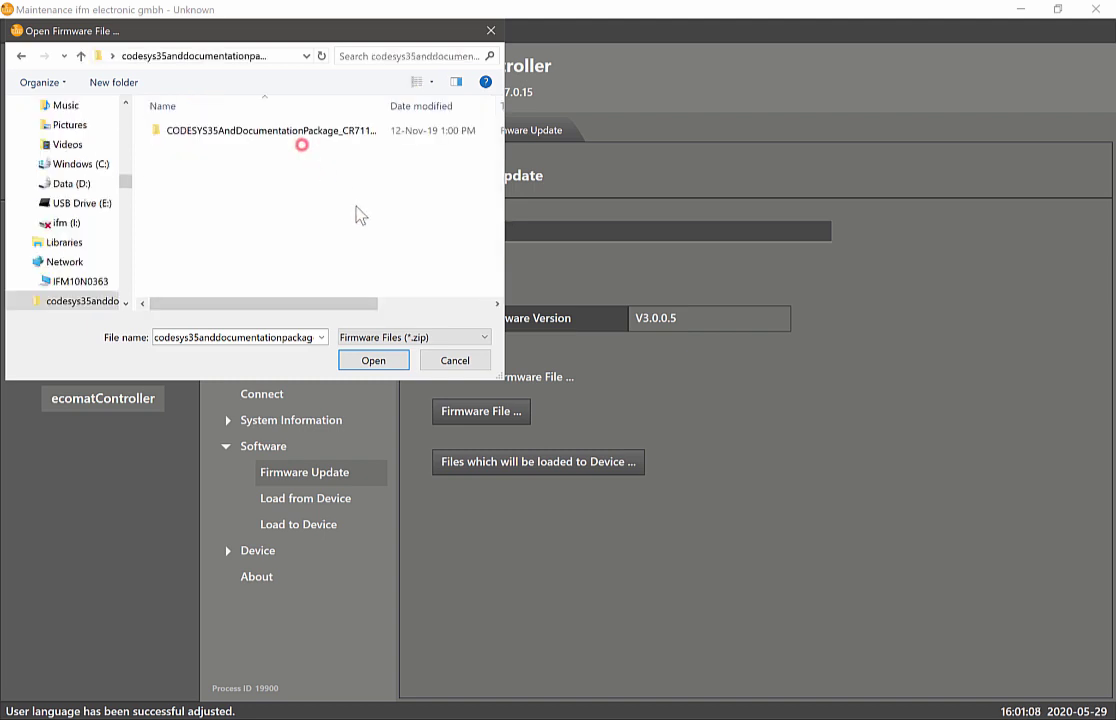
{"action": "double_click", "coordinate": [295, 142]}
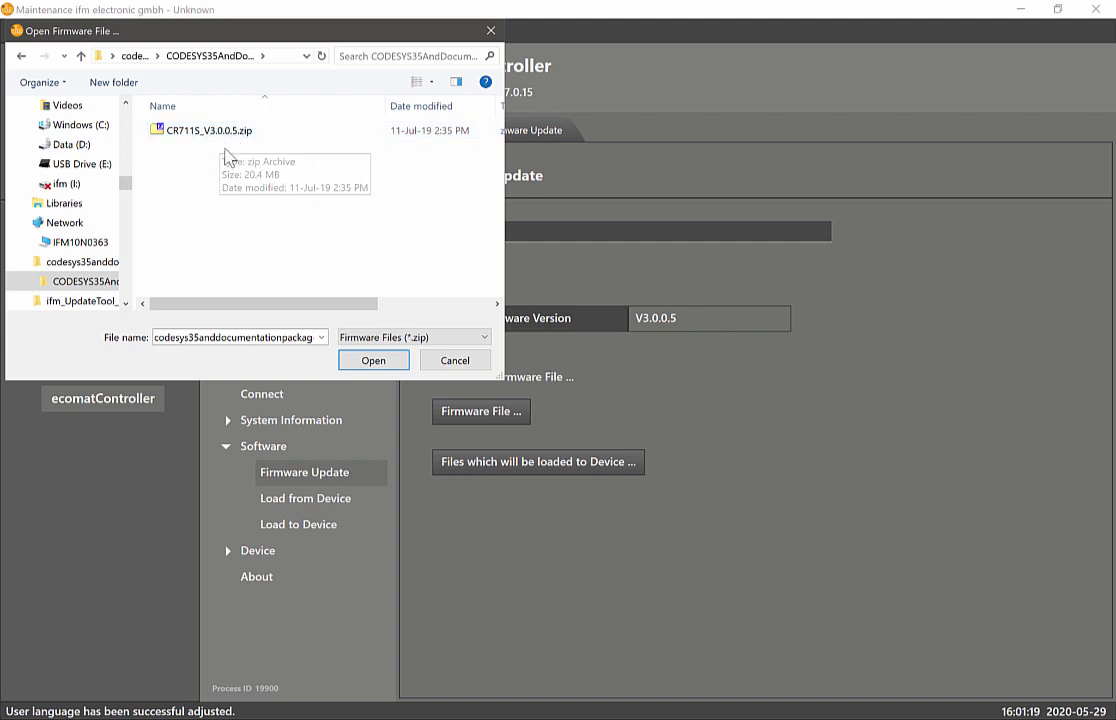
{"action": "left_click", "coordinate": [219, 138]}
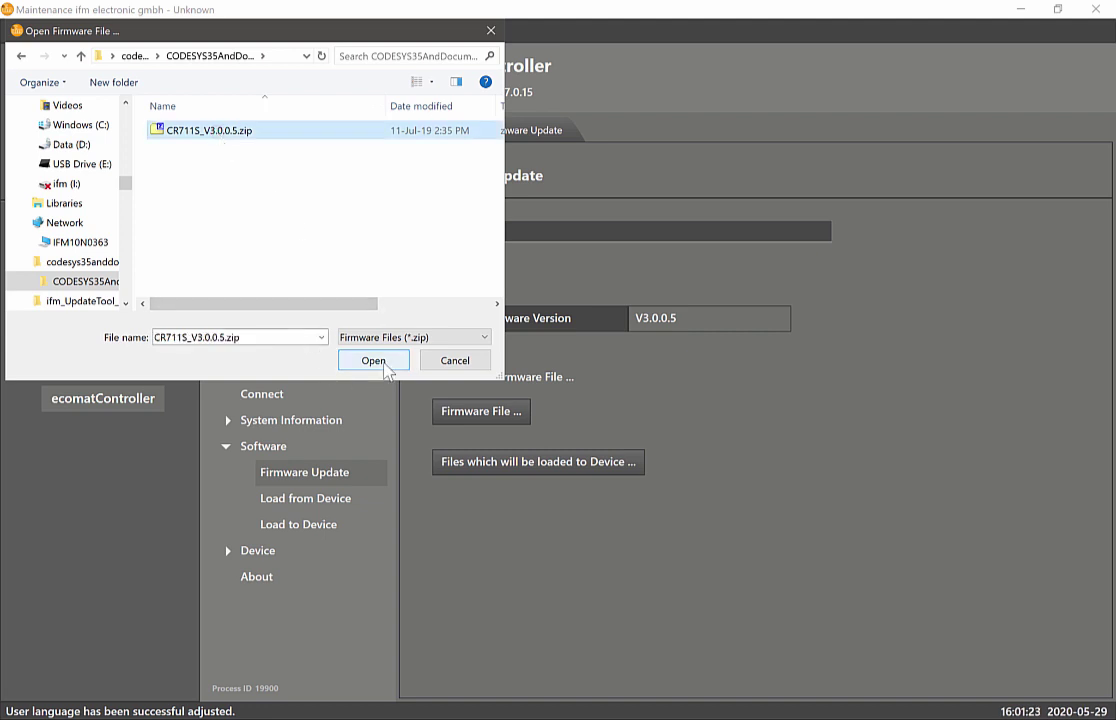
{"action": "left_click", "coordinate": [389, 368]}
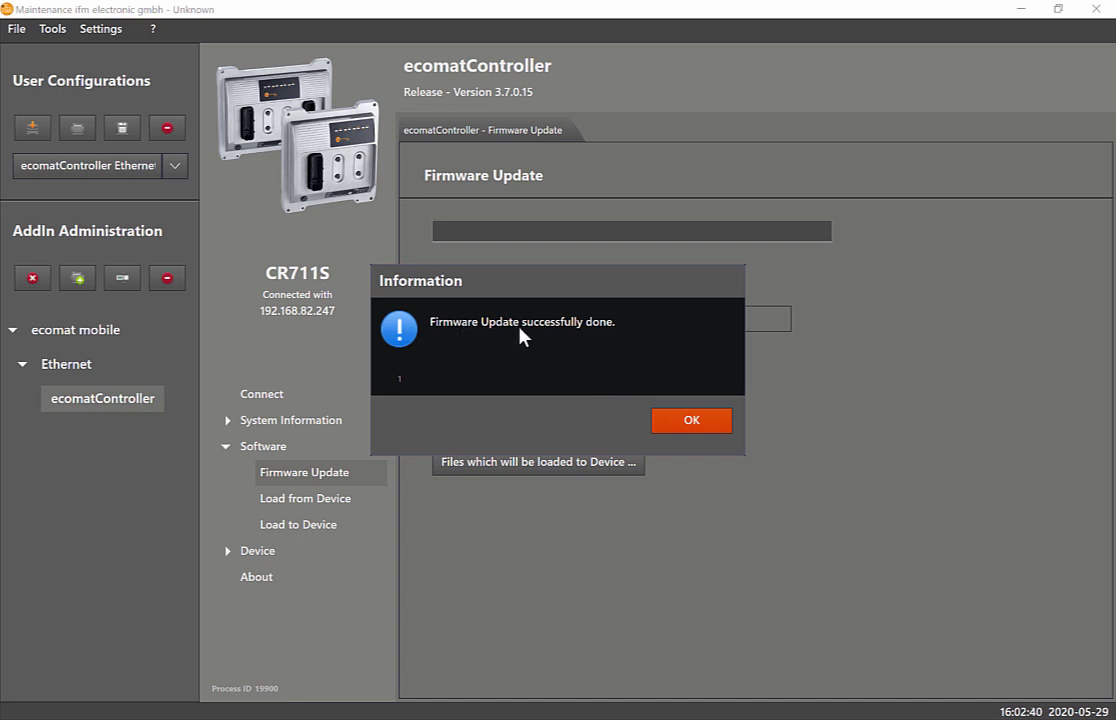
Confirm the 'Firmware Update successfully done' message
{"action": "left_click", "coordinate": [693, 421]}
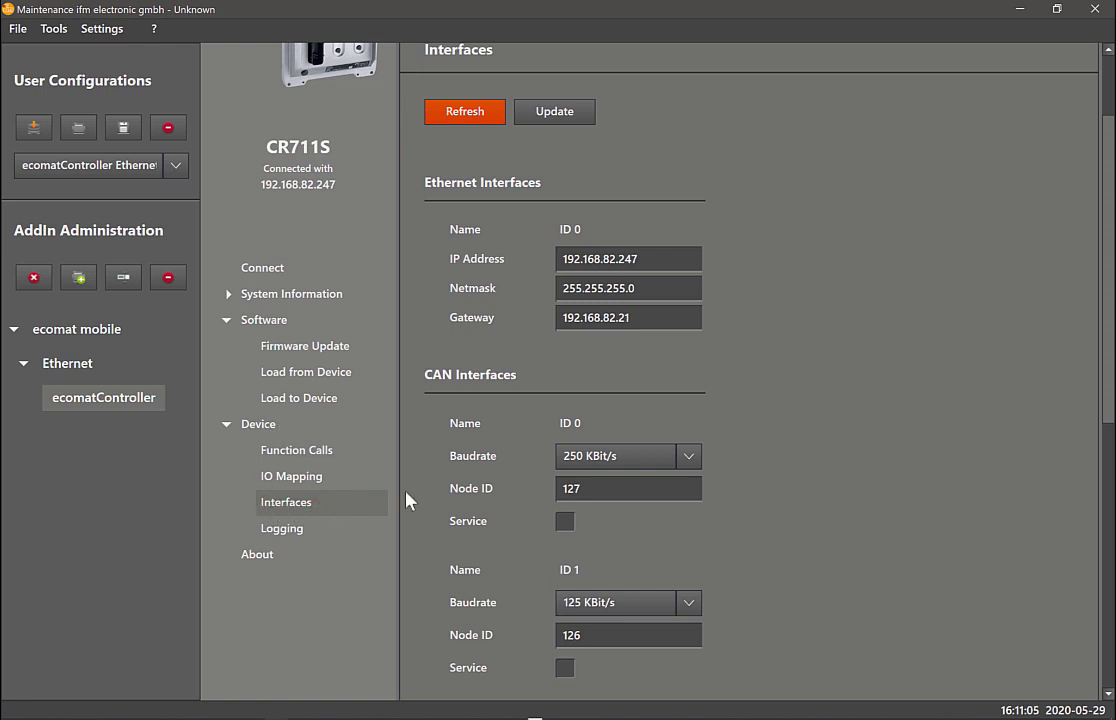
Set CAN interface ID 1's baudrate from 125 to 250 KBit/s
{"action": "scroll", "coordinate": [810, 433], "scroll_direction": "down", "scroll_amount": 3}
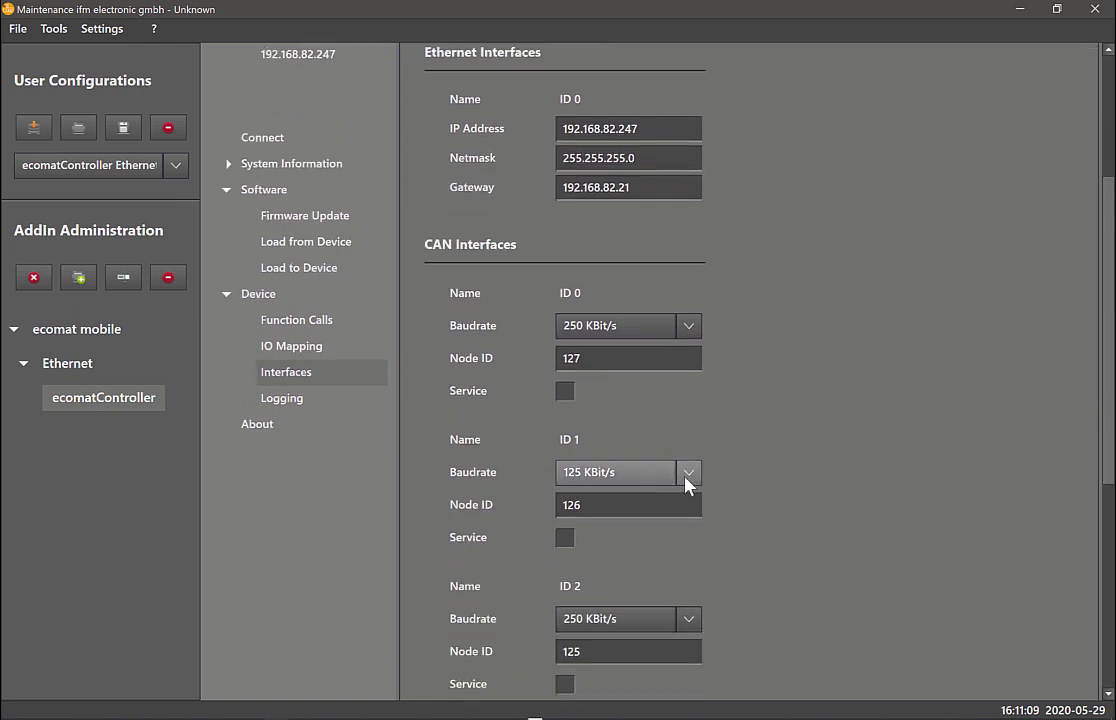
{"action": "left_click", "coordinate": [690, 480]}
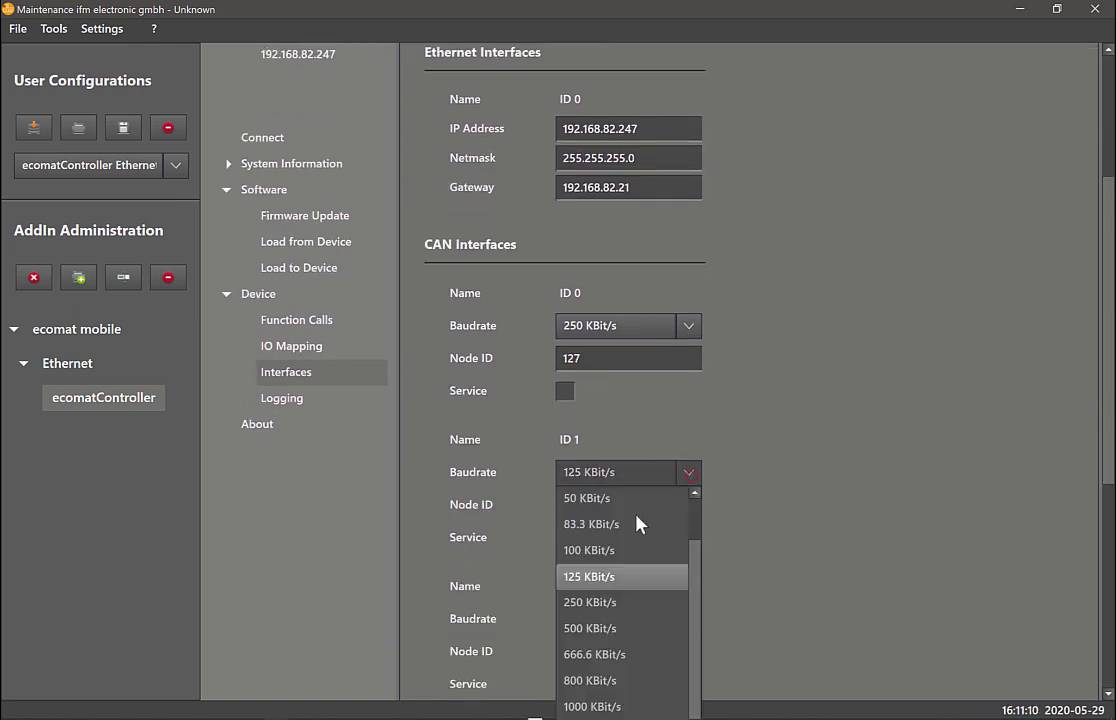
{"action": "left_click", "coordinate": [612, 602]}
{"action": "scroll", "coordinate": [807, 521], "scroll_direction": "down", "scroll_amount": 1}
{"action": "scroll", "coordinate": [806, 522], "scroll_direction": "down", "scroll_amount": 1}
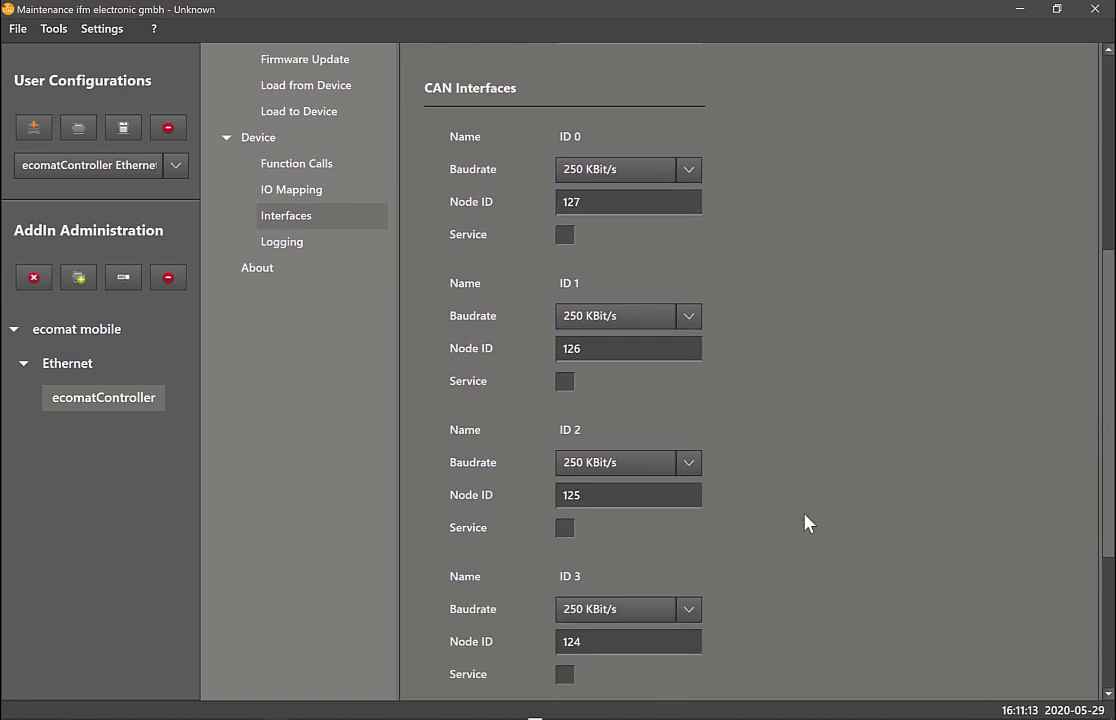
{"action": "scroll", "coordinate": [805, 523], "scroll_direction": "up", "scroll_amount": 5}
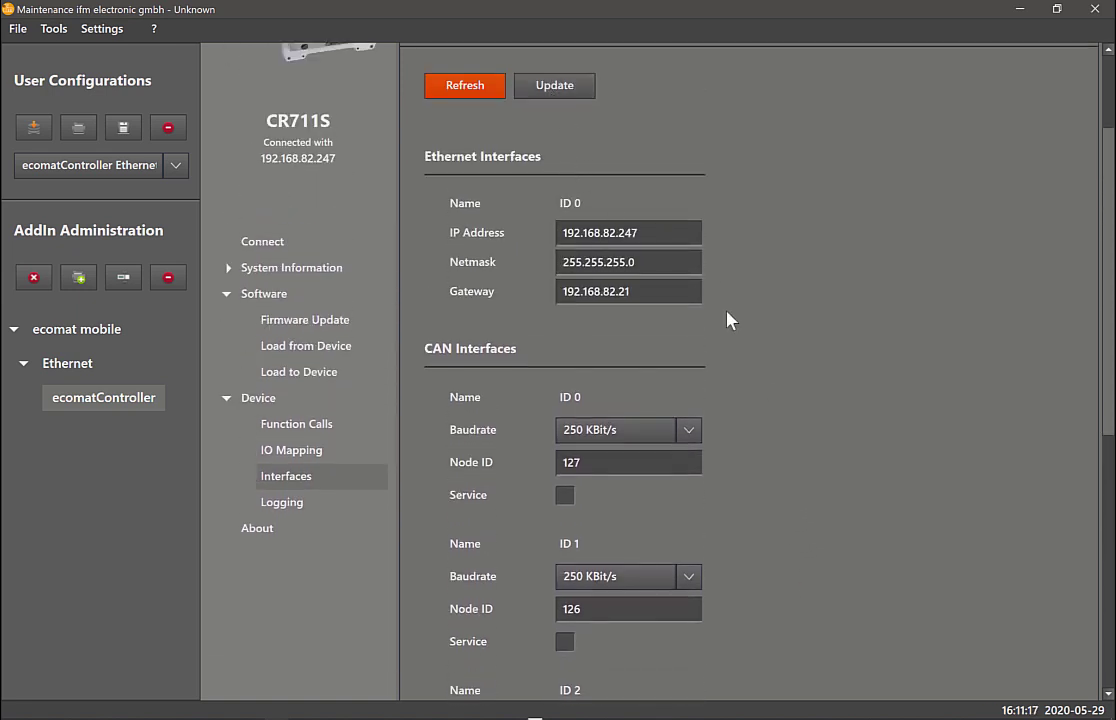
{"action": "scroll", "coordinate": [729, 320], "scroll_direction": "down", "scroll_amount": 1}
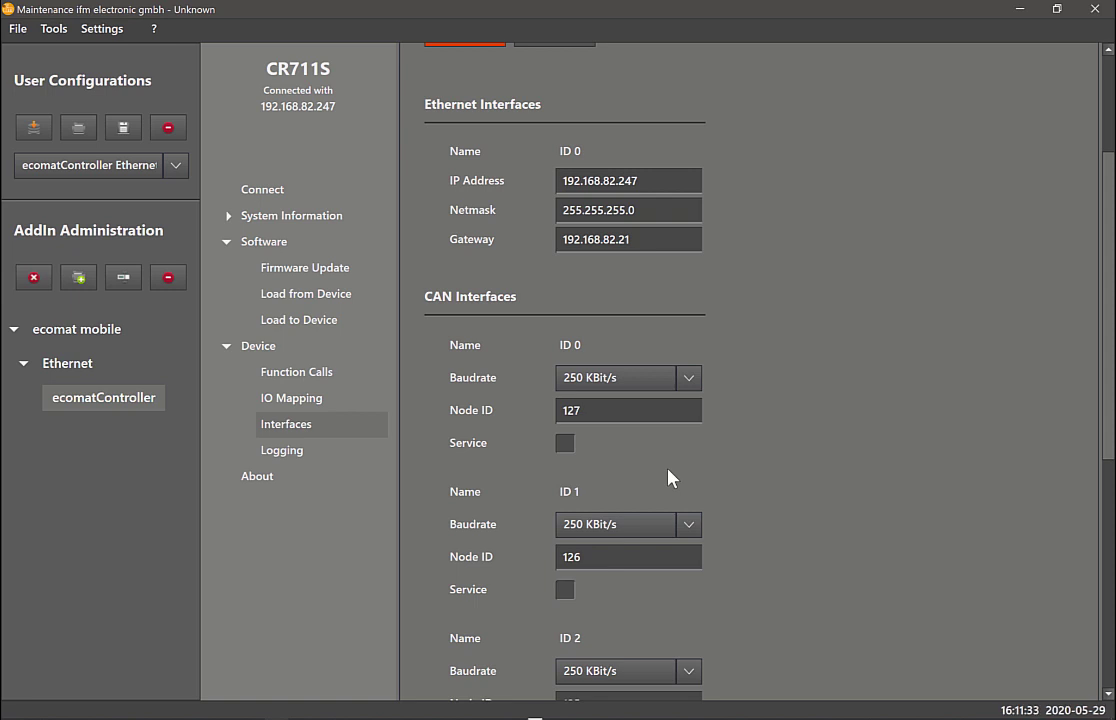
Clear the Service checkbox for CAN ID 0 and review the remaining interface settings
{"action": "left_click", "coordinate": [565, 445]}
{"action": "scroll", "coordinate": [797, 458], "scroll_direction": "down", "scroll_amount": 2}
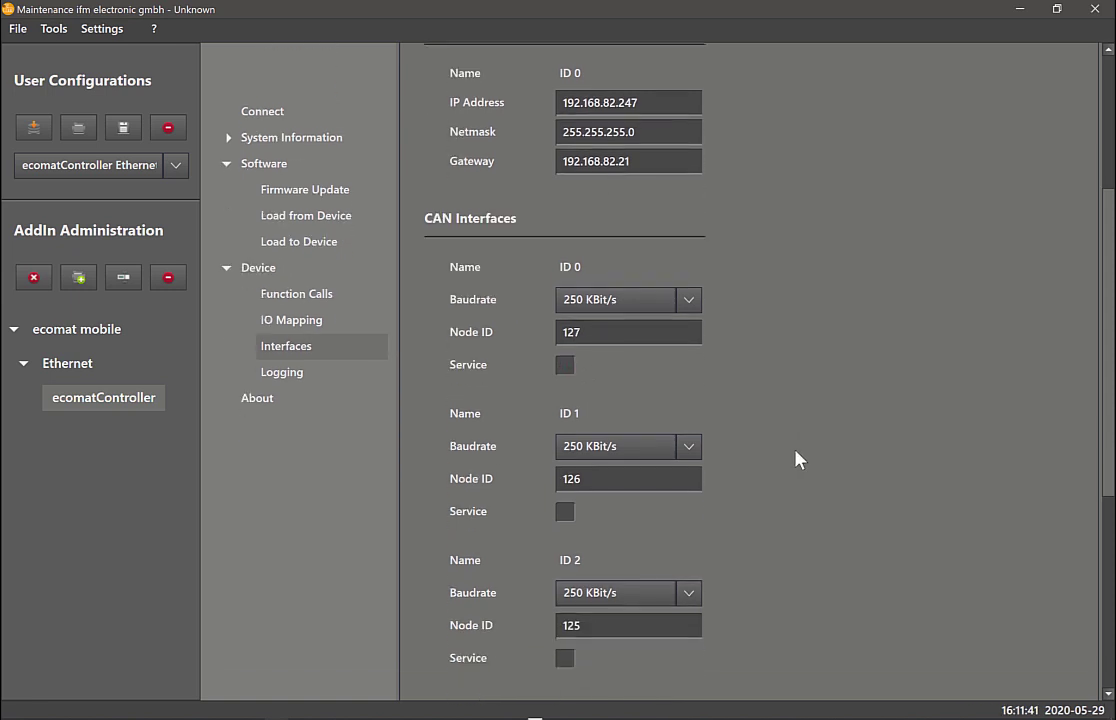
{"action": "scroll", "coordinate": [797, 458], "scroll_direction": "down", "scroll_amount": 2}
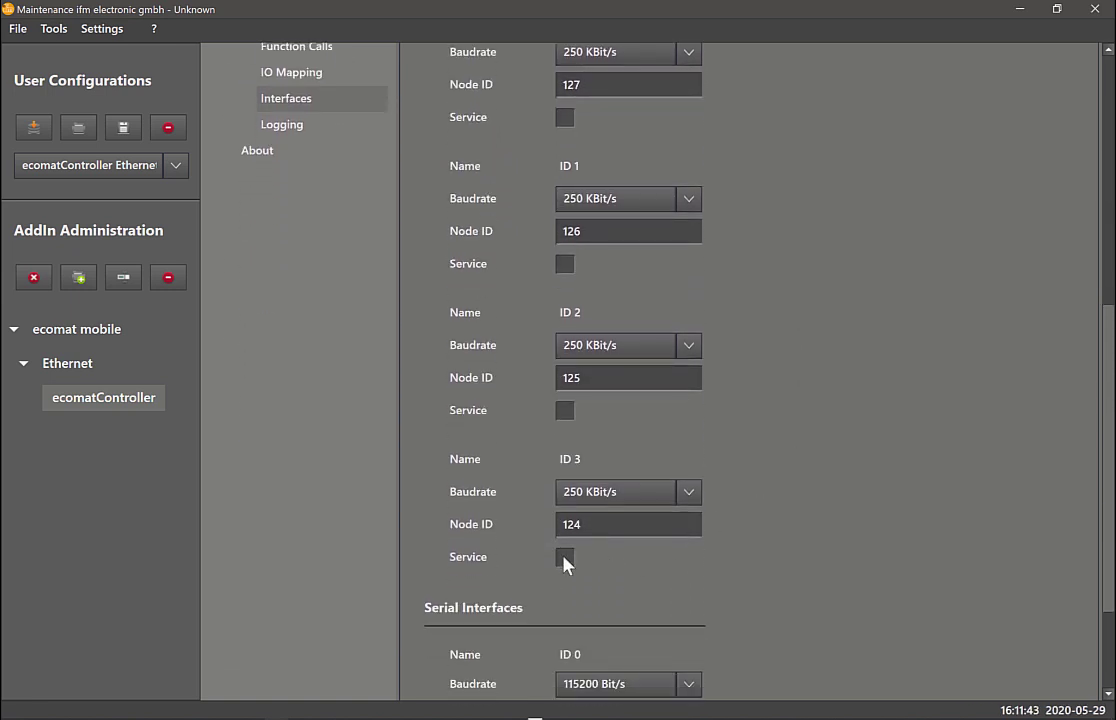
{"action": "scroll", "coordinate": [907, 543], "scroll_direction": "down", "scroll_amount": 1}
{"action": "scroll", "coordinate": [900, 543], "scroll_direction": "down", "scroll_amount": 1}
{"action": "scroll", "coordinate": [839, 418], "scroll_direction": "up", "scroll_amount": 5}
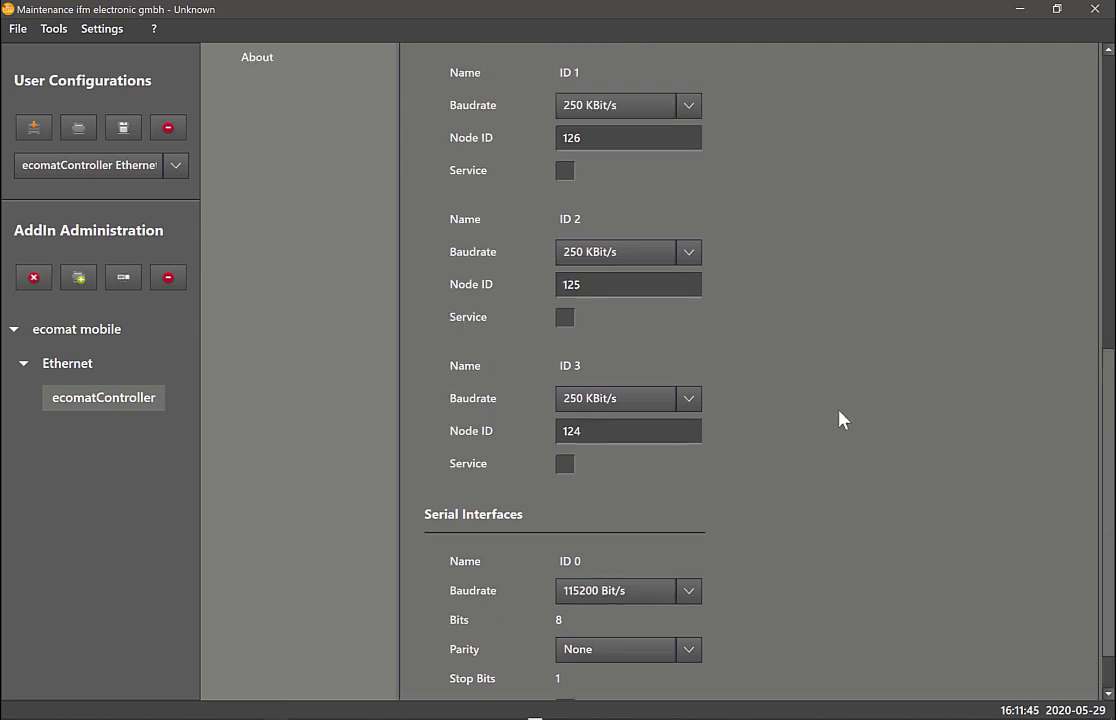
{"action": "scroll", "coordinate": [839, 418], "scroll_direction": "up", "scroll_amount": 2}
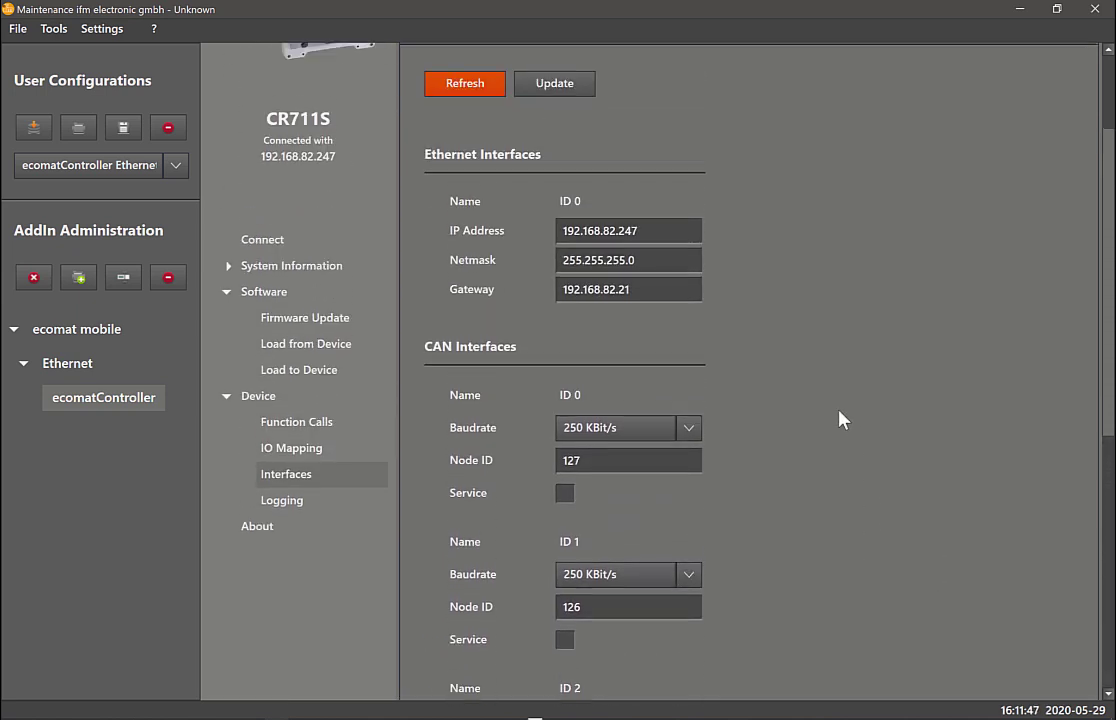
{"action": "scroll", "coordinate": [742, 506], "scroll_direction": "down", "scroll_amount": 1}
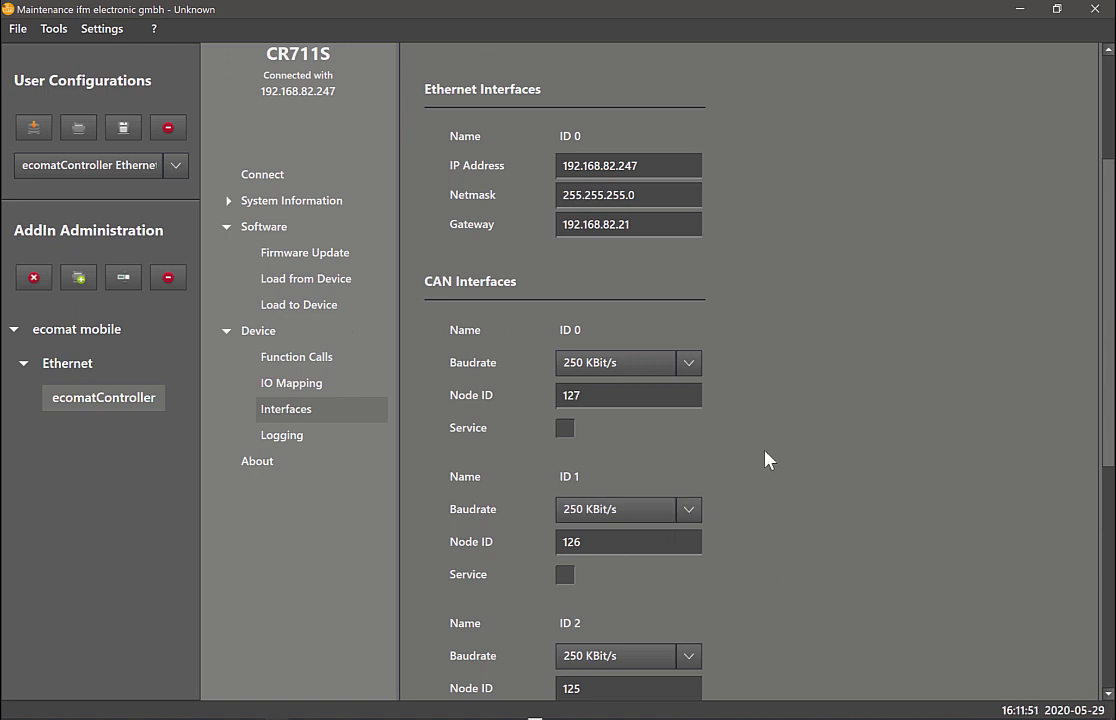
{"action": "scroll", "coordinate": [768, 457], "scroll_direction": "up", "scroll_amount": 3}
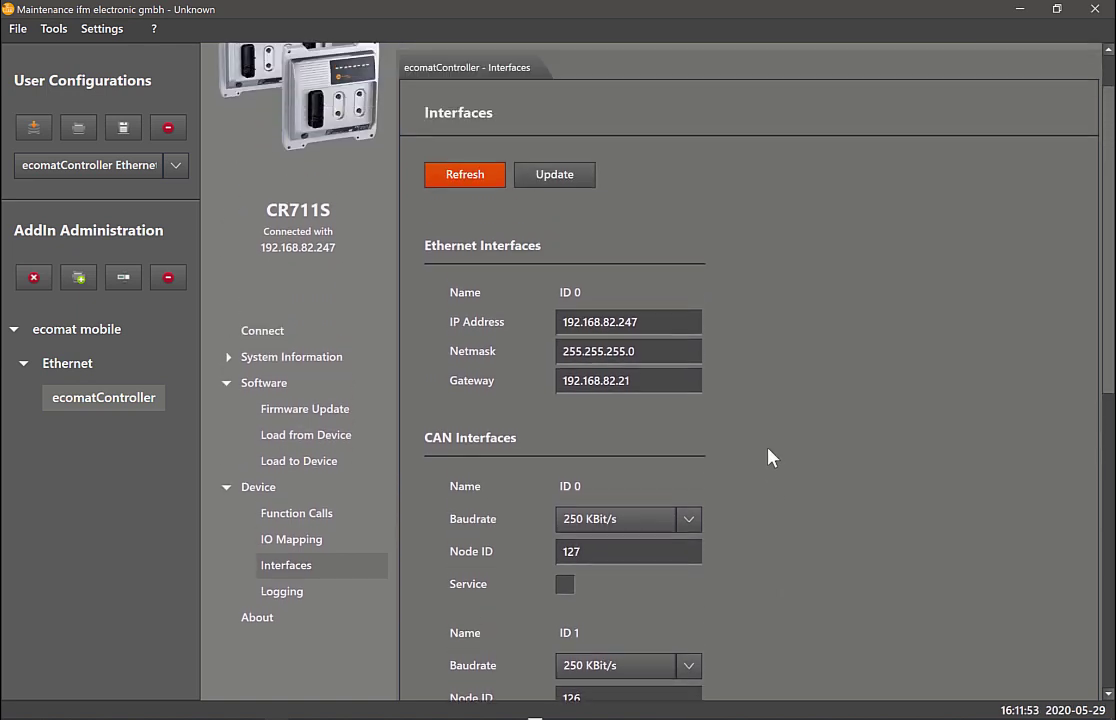
Write the interface changes to the CR711S, accepting the device reset and confirming success
{"action": "left_click", "coordinate": [557, 174]}
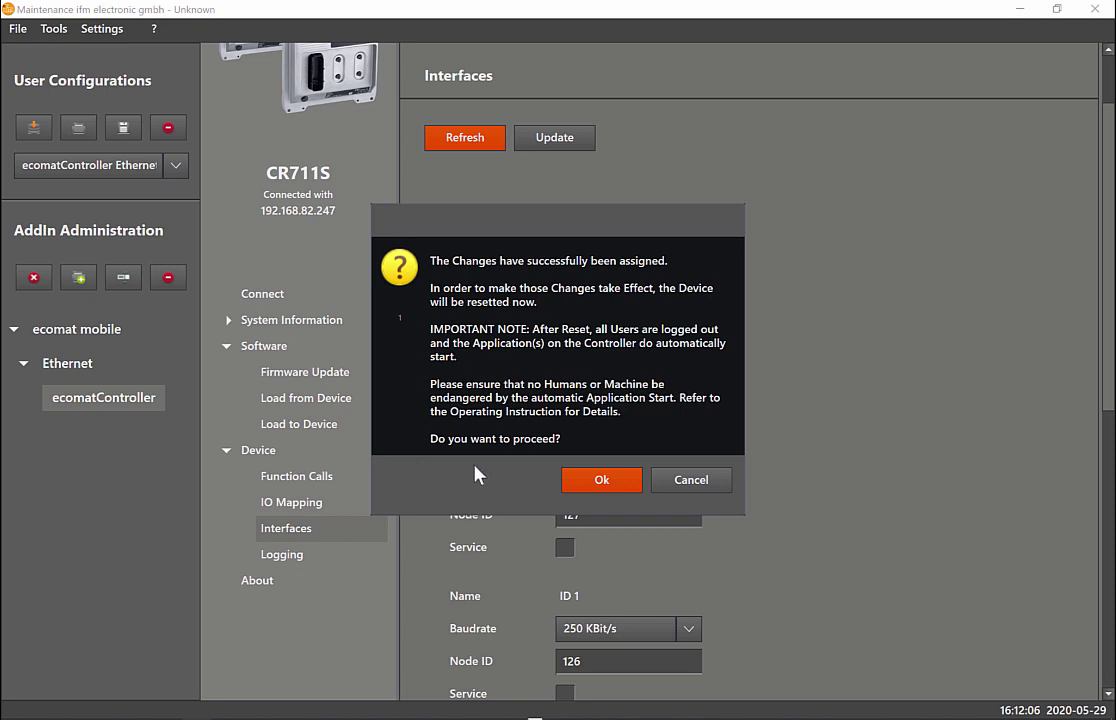
{"action": "left_click", "coordinate": [598, 482]}
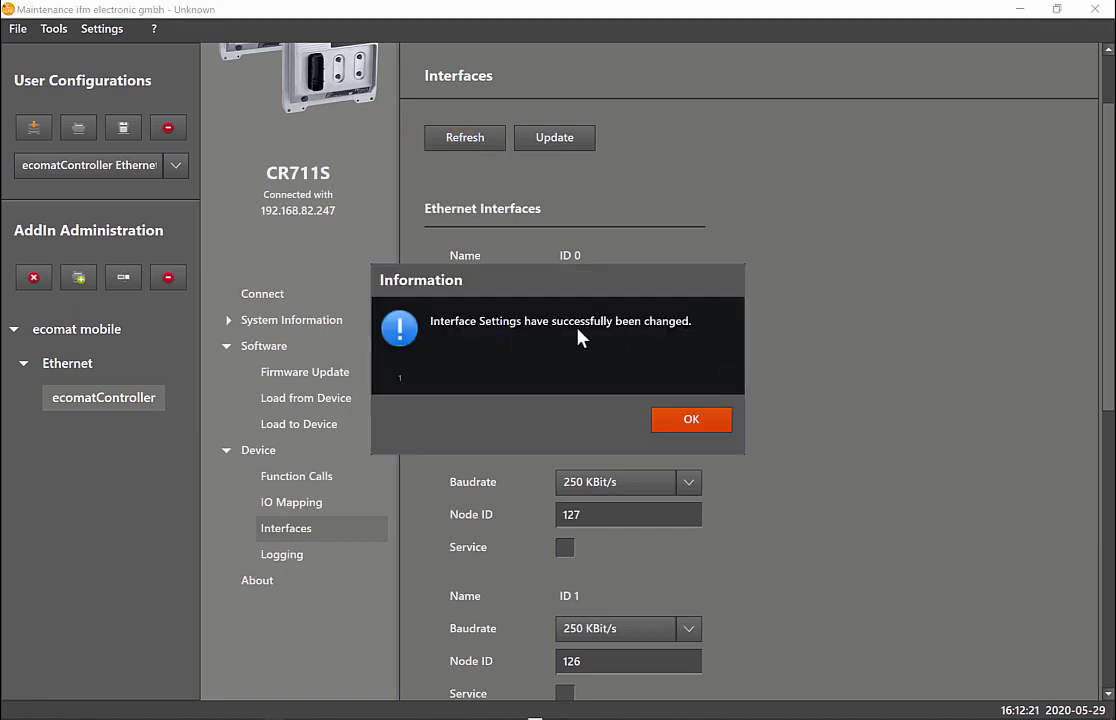
{"action": "left_click", "coordinate": [704, 422]}
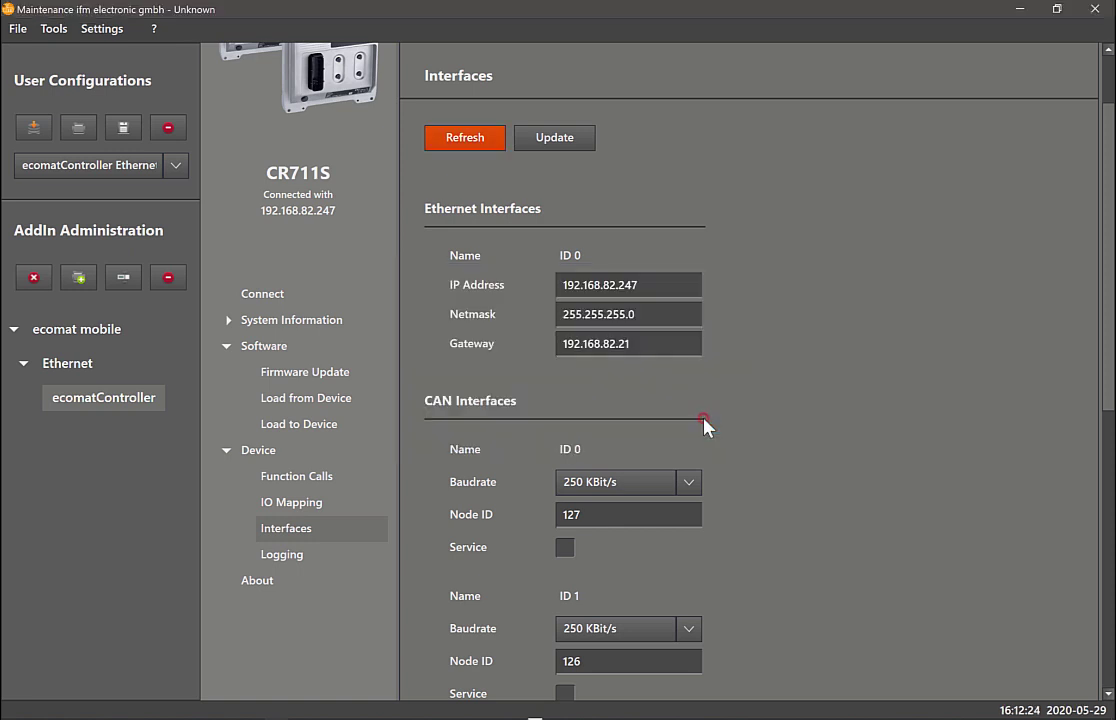
In IO Mapping, set IN0000, IN0001, OUT0001, OUT0002, USERLED0 and USERLED1 to Safe
{"action": "left_click", "coordinate": [292, 510]}
{"action": "scroll", "coordinate": [750, 370], "scroll_direction": "down", "scroll_amount": 1}
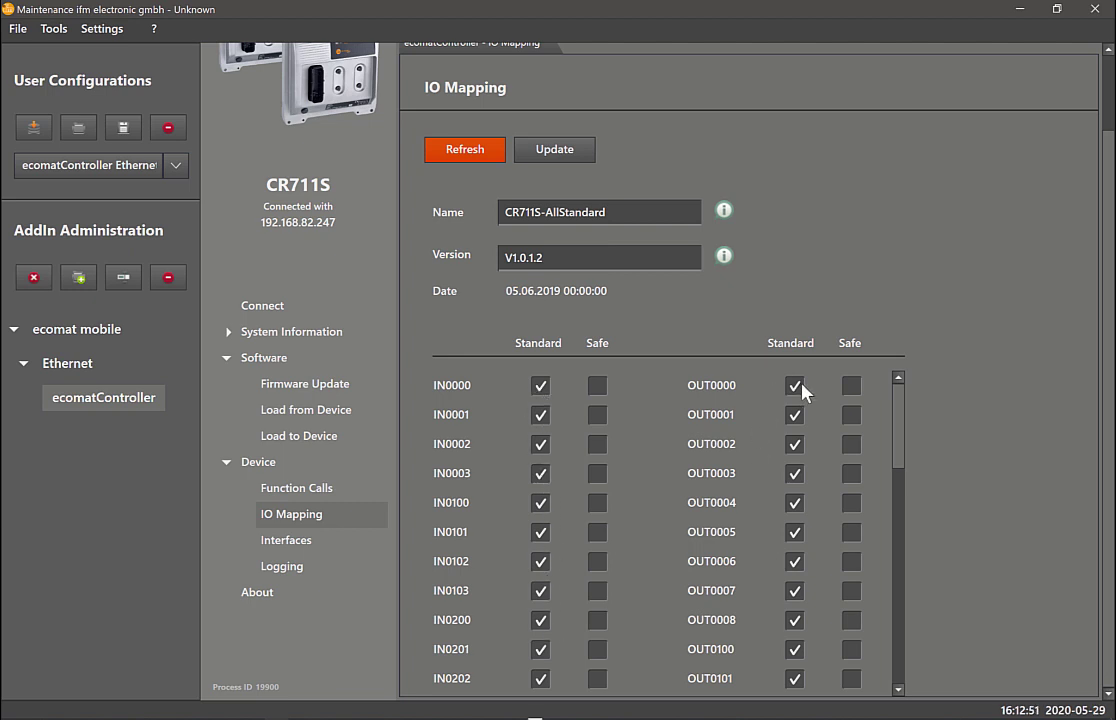
{"action": "left_click", "coordinate": [597, 386]}
{"action": "left_click", "coordinate": [597, 414]}
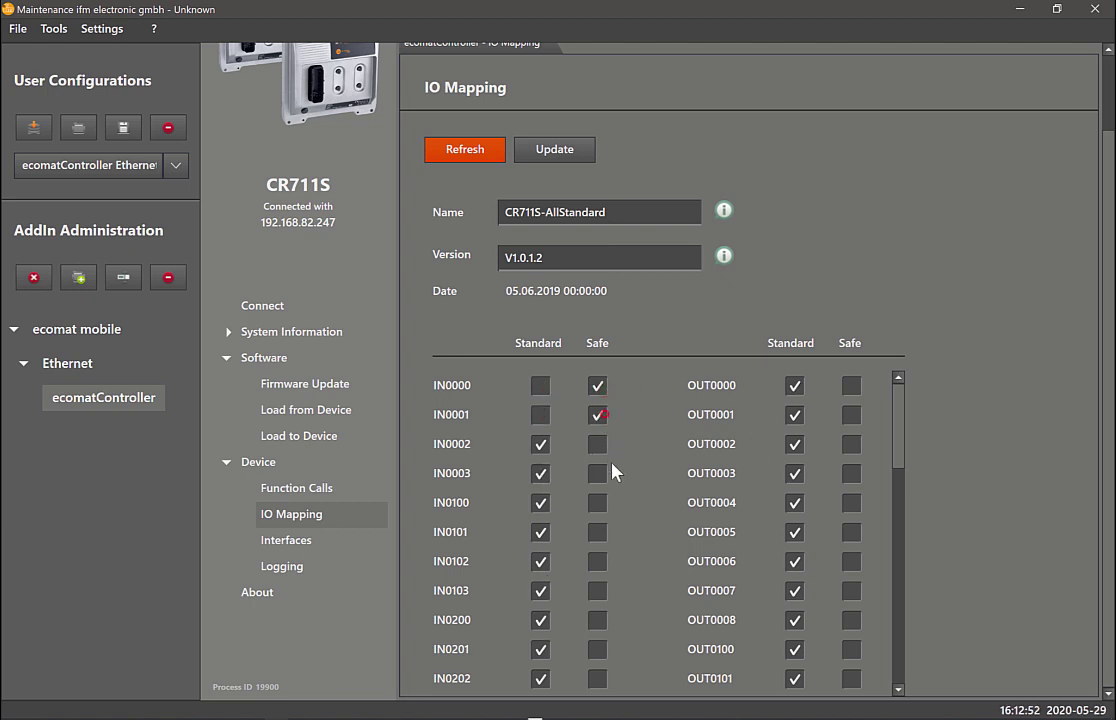
{"action": "left_click", "coordinate": [851, 414]}
{"action": "left_click", "coordinate": [851, 444]}
{"action": "left_click_drag", "start_coordinate": [899, 439], "coordinate": [899, 693]}
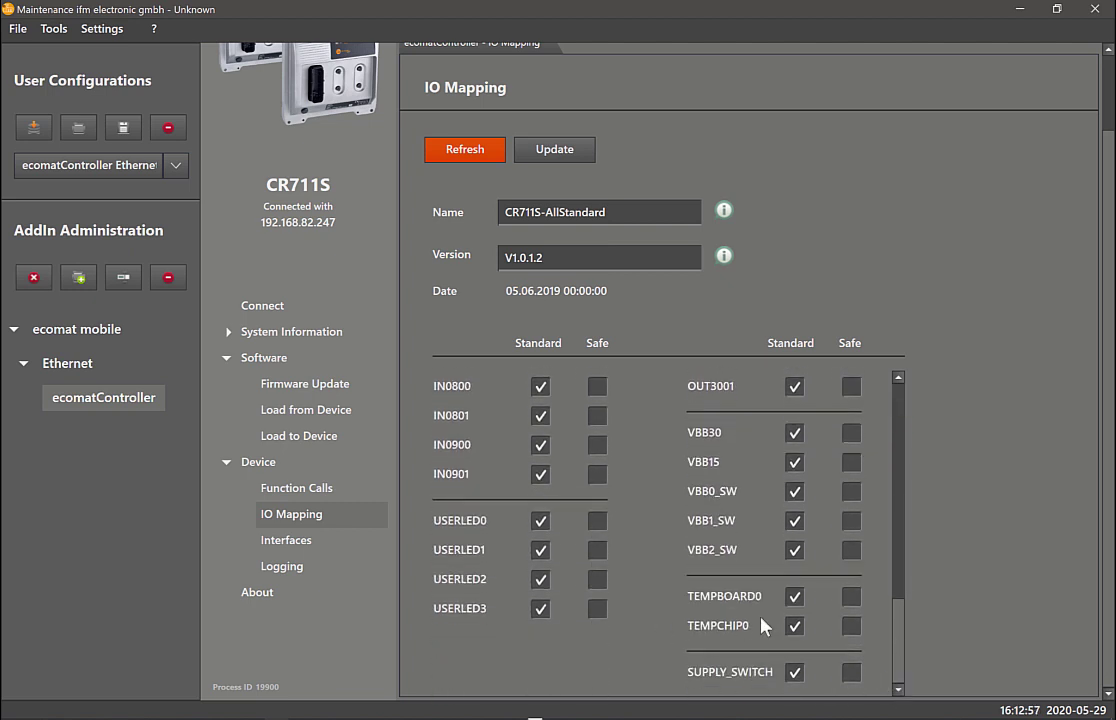
{"action": "left_click", "coordinate": [540, 608]}
{"action": "left_click", "coordinate": [597, 521]}
{"action": "left_click", "coordinate": [597, 550]}
Map VBB0_SW and VBB1_SW as Safe and write the IO mapping to the CR711S
{"action": "scroll", "coordinate": [822, 466], "scroll_direction": "up", "scroll_amount": 1}
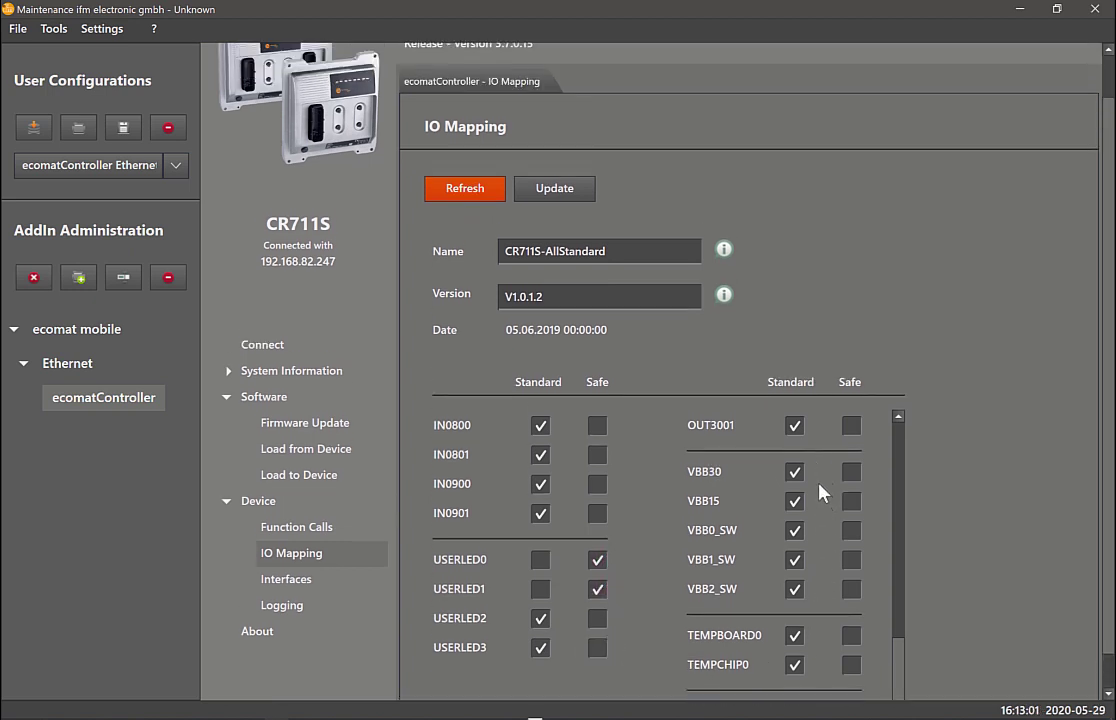
{"action": "scroll", "coordinate": [900, 662], "scroll_direction": "up", "scroll_amount": 1}
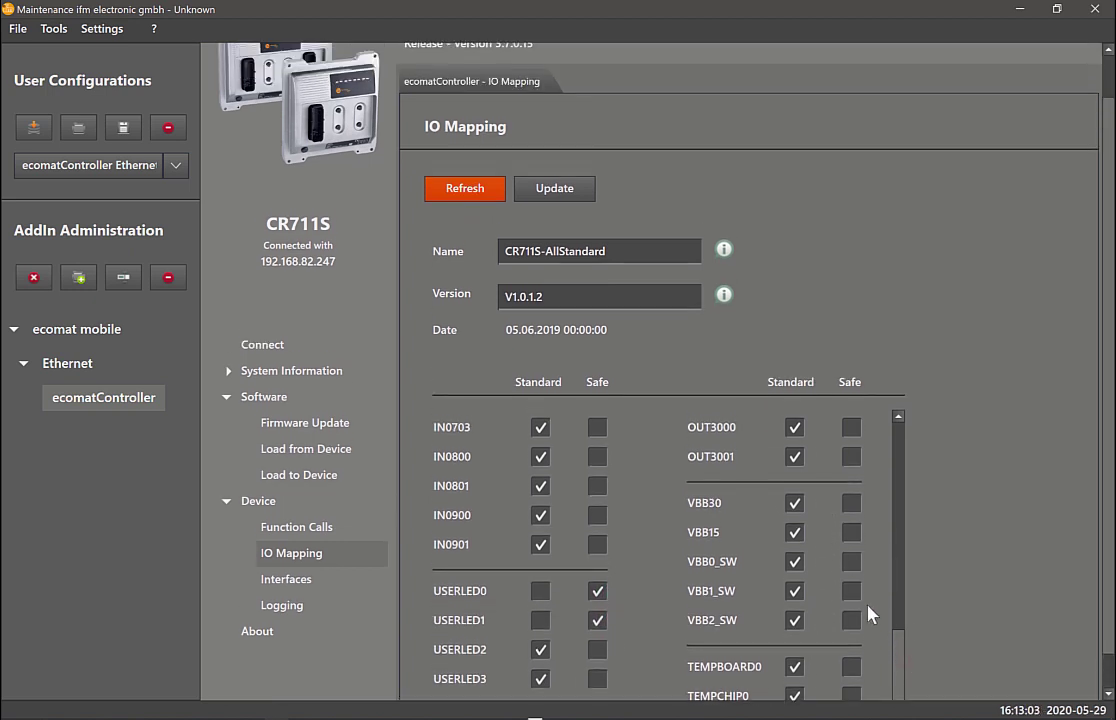
{"action": "left_click", "coordinate": [851, 563]}
{"action": "left_click", "coordinate": [851, 591]}
{"action": "left_click_drag", "start_coordinate": [895, 657], "coordinate": [891, 425]}
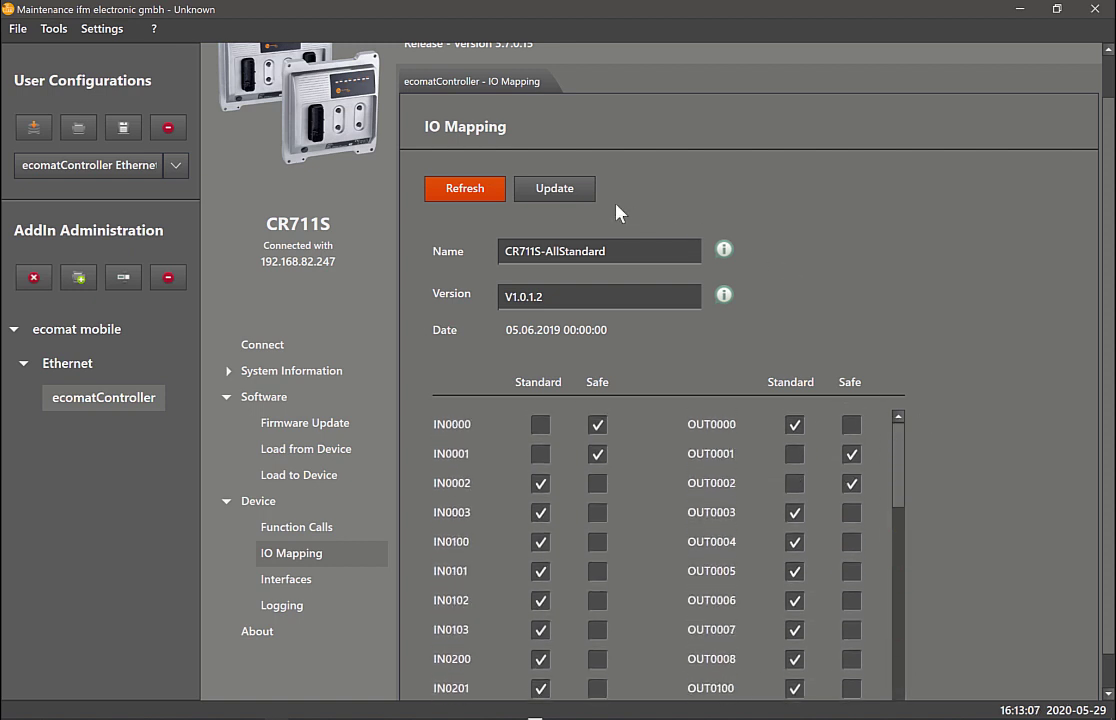
{"action": "left_click", "coordinate": [556, 189]}
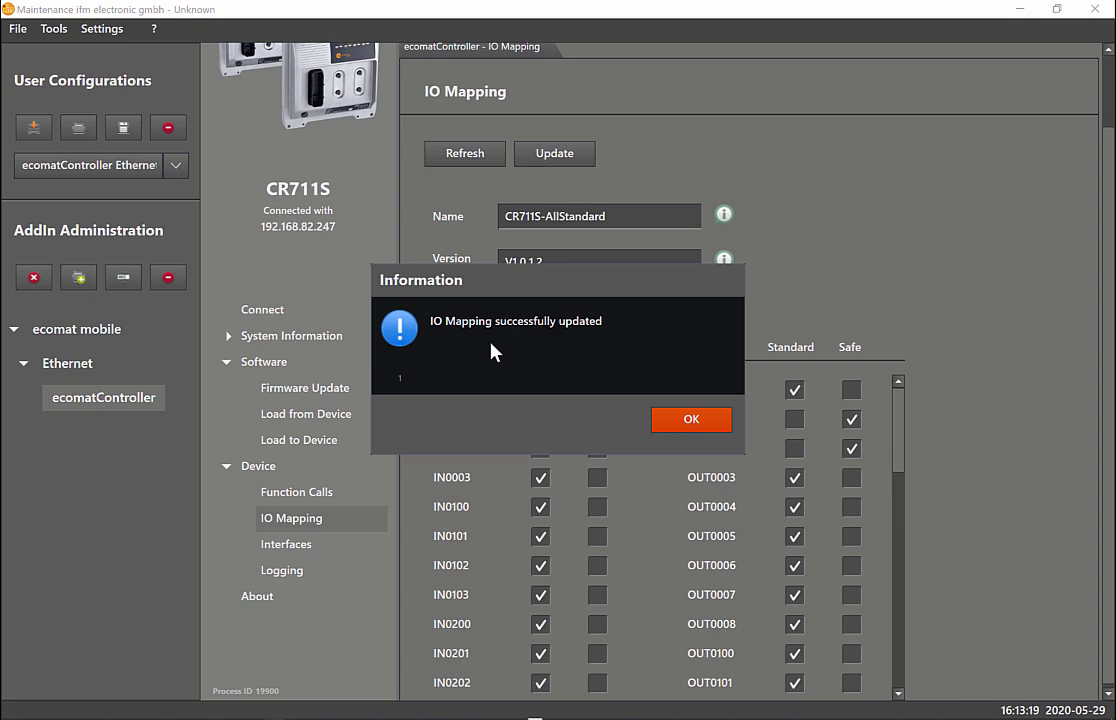
{"action": "left_click", "coordinate": [691, 420]}
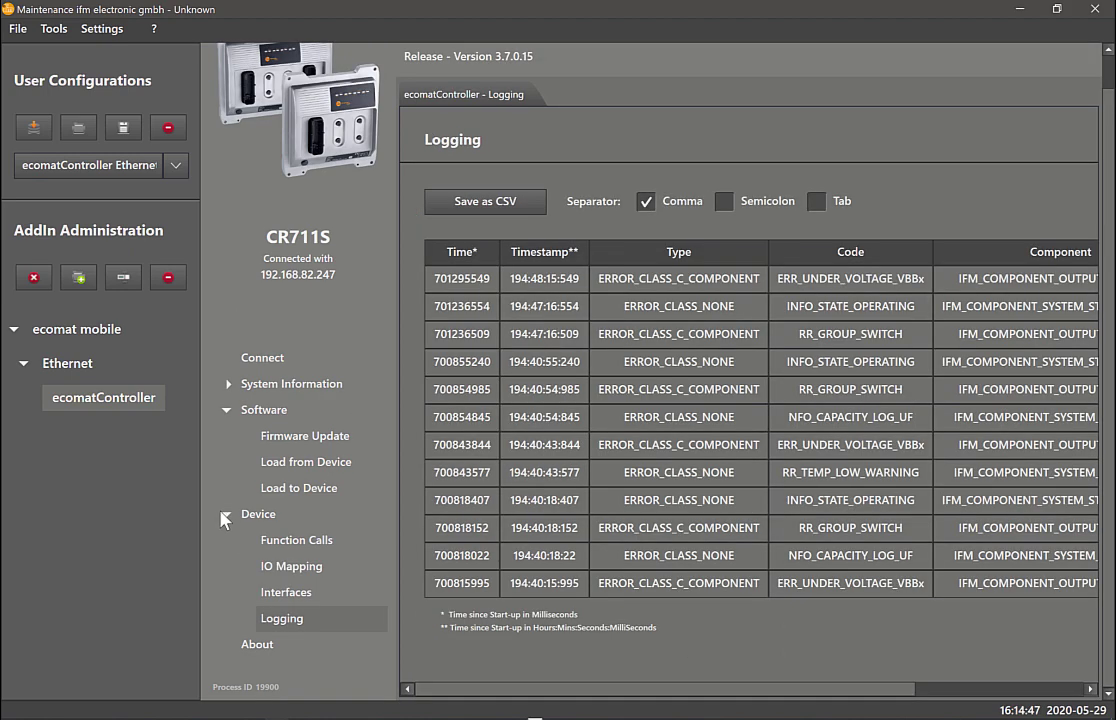
In Load from Device, choose Single Segments and tick Communication Interface Configuration and IO Mapping
{"action": "left_click", "coordinate": [224, 518]}
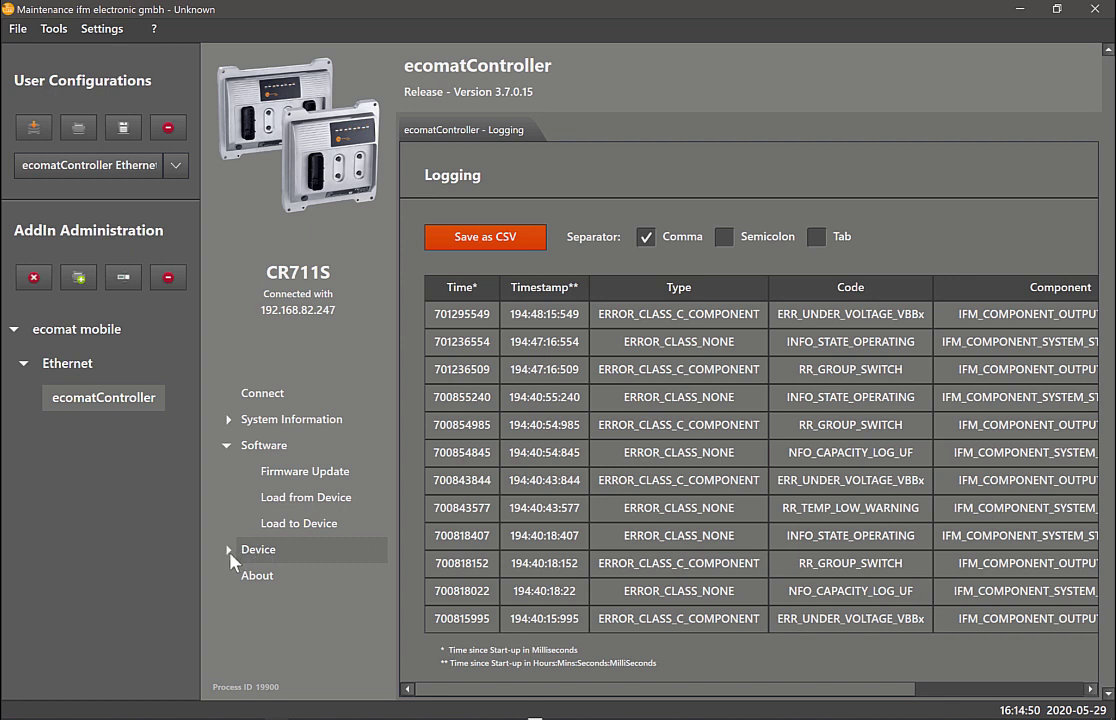
{"action": "left_click", "coordinate": [228, 549]}
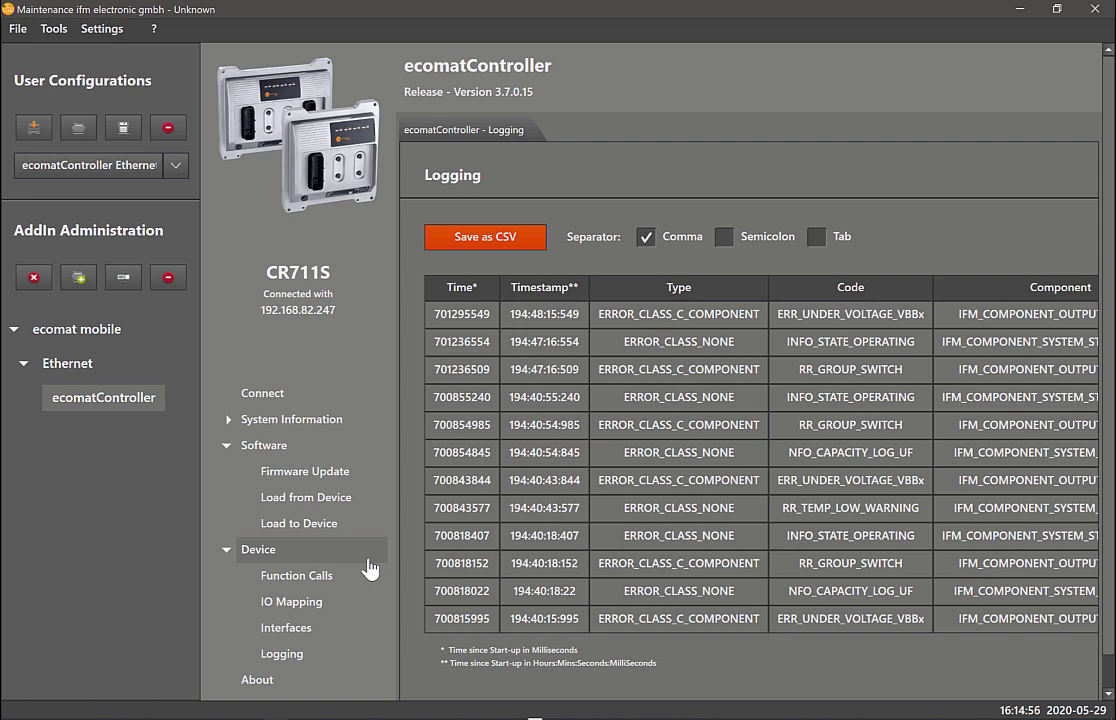
{"action": "left_click", "coordinate": [318, 506]}
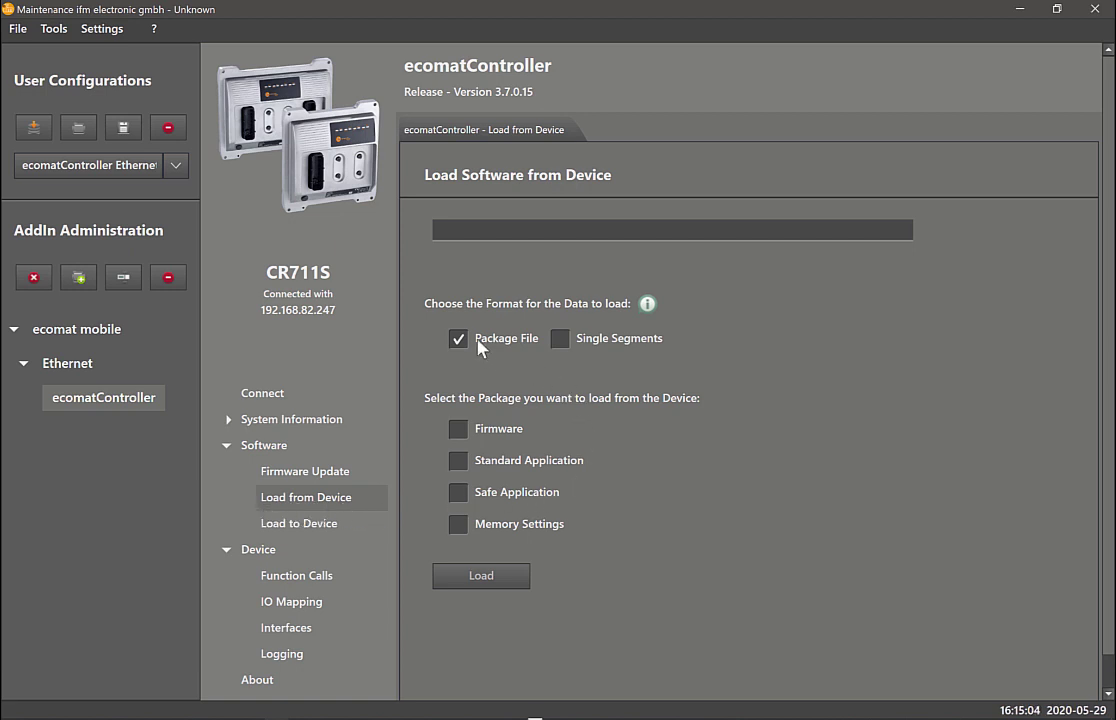
{"action": "left_click", "coordinate": [560, 340]}
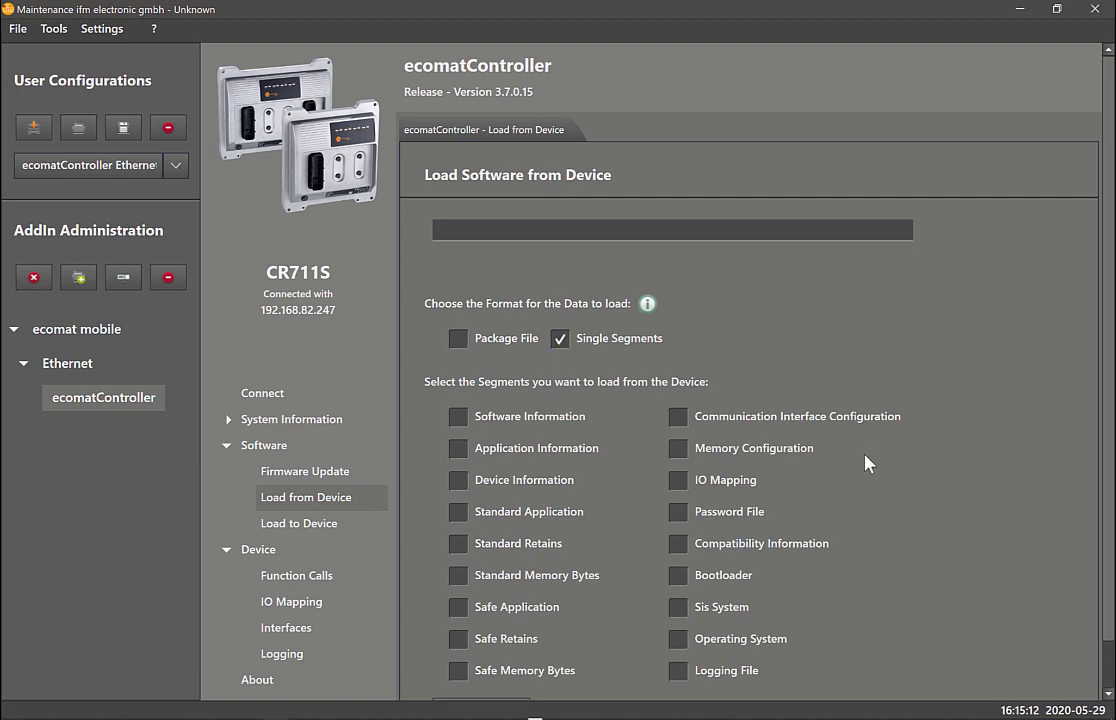
{"action": "scroll", "coordinate": [866, 462], "scroll_direction": "down", "scroll_amount": 1}
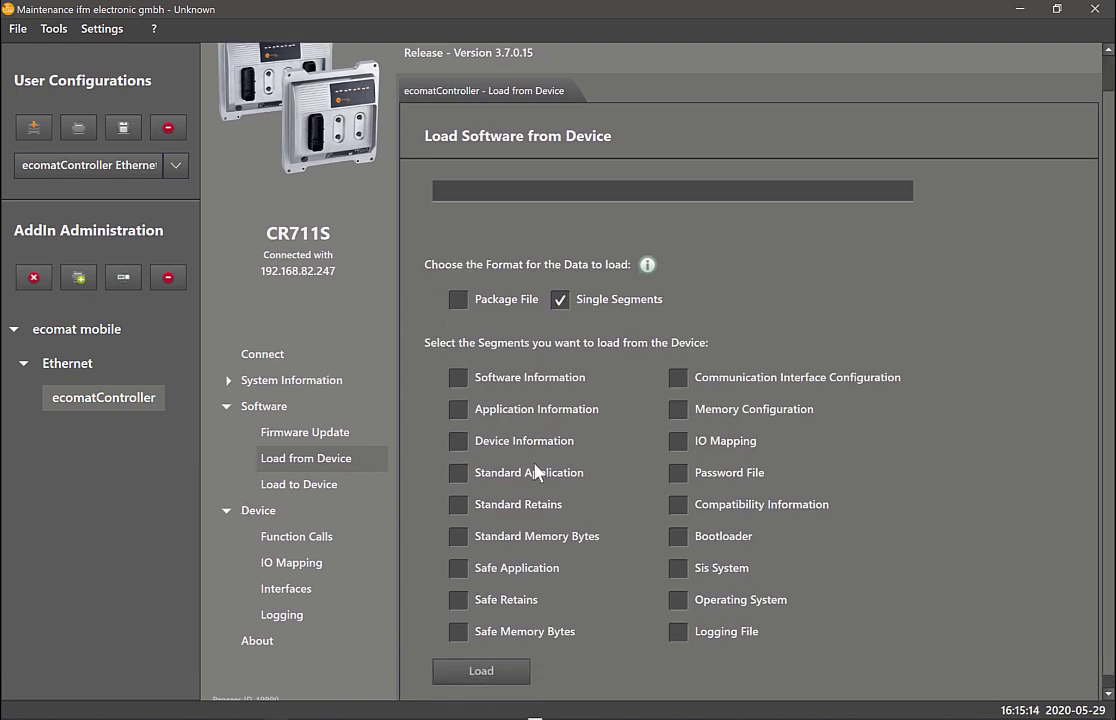
{"action": "left_click", "coordinate": [678, 377]}
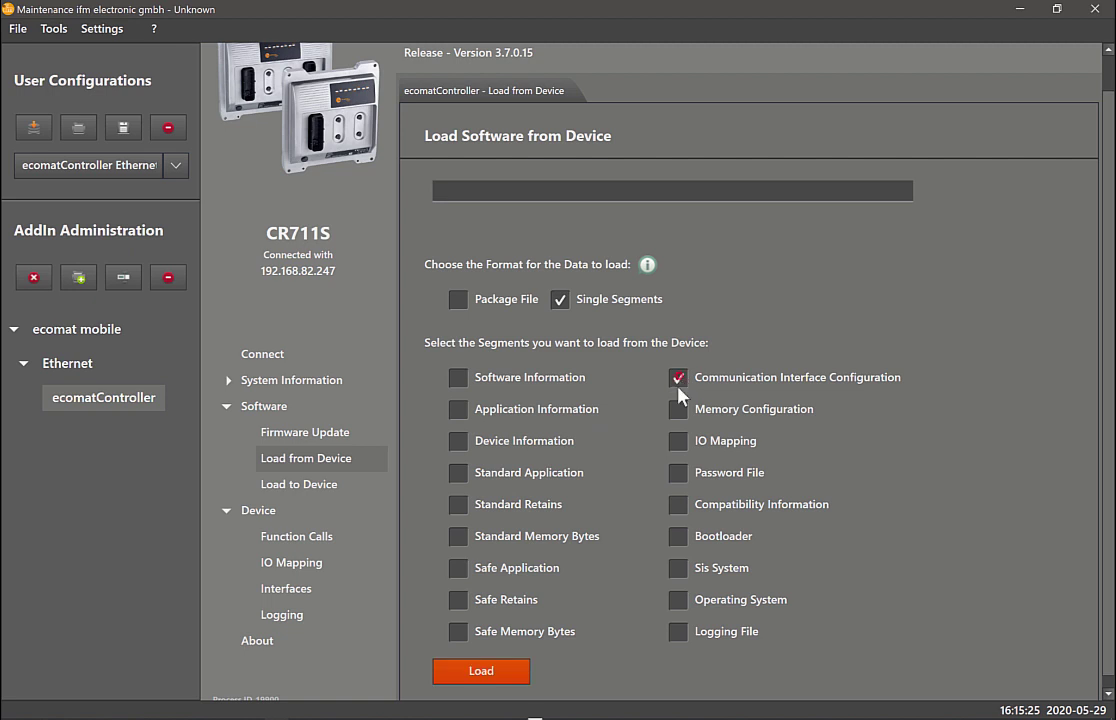
{"action": "left_click", "coordinate": [676, 443]}
Load the two segments from the CR711S and save them as Cr711S_conf on the Desktop
{"action": "left_click", "coordinate": [507, 678]}
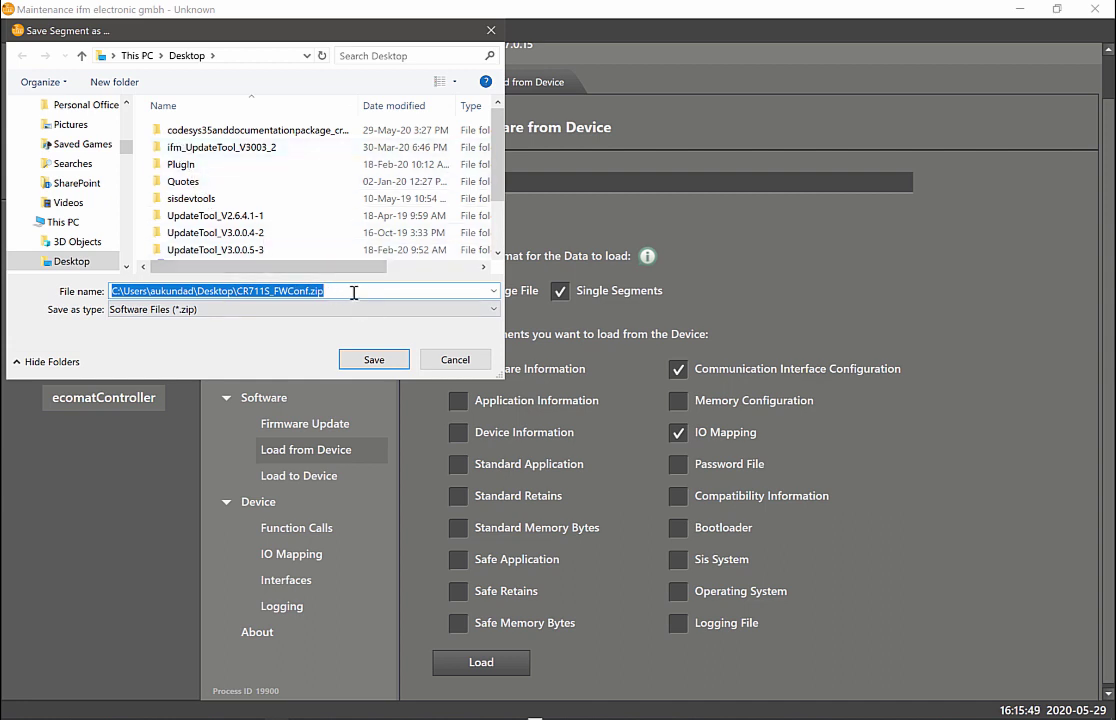
{"action": "type", "text": "Cr711"}
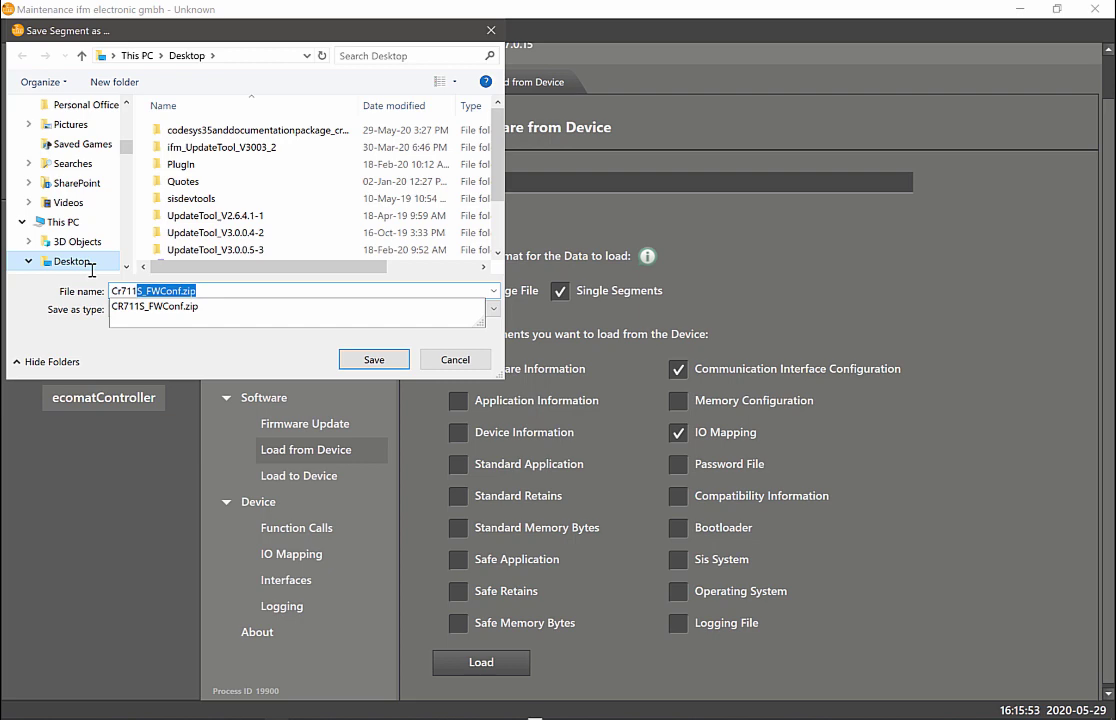
{"action": "type", "text": "S_conf"}
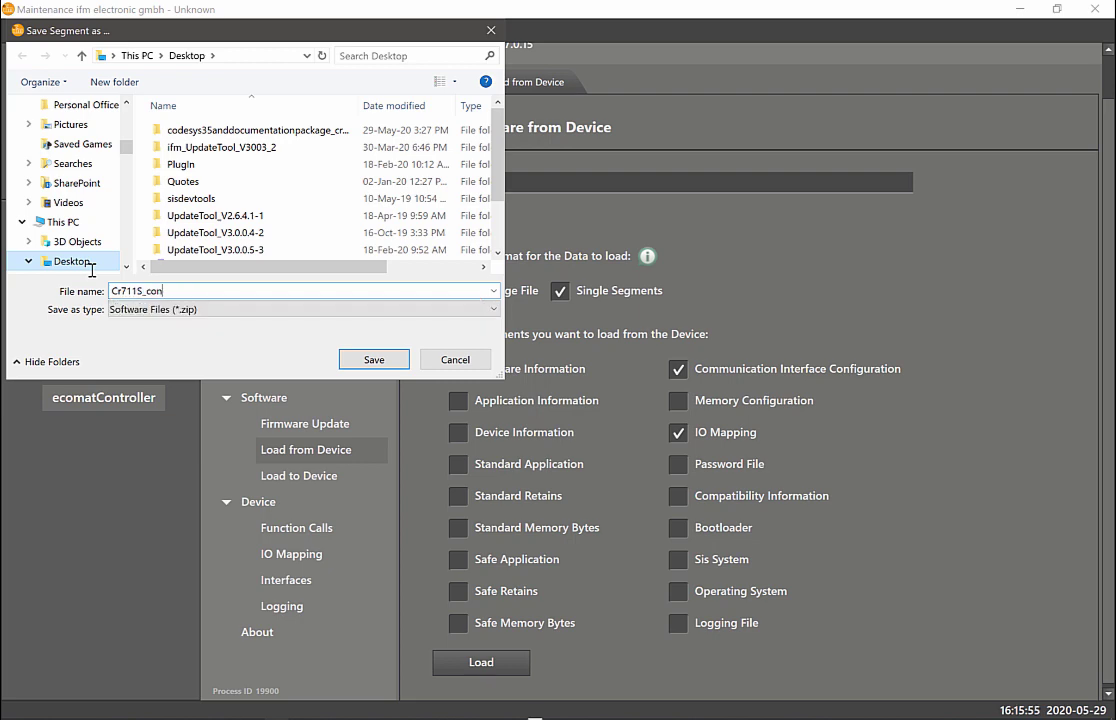
{"action": "left_click", "coordinate": [385, 362]}
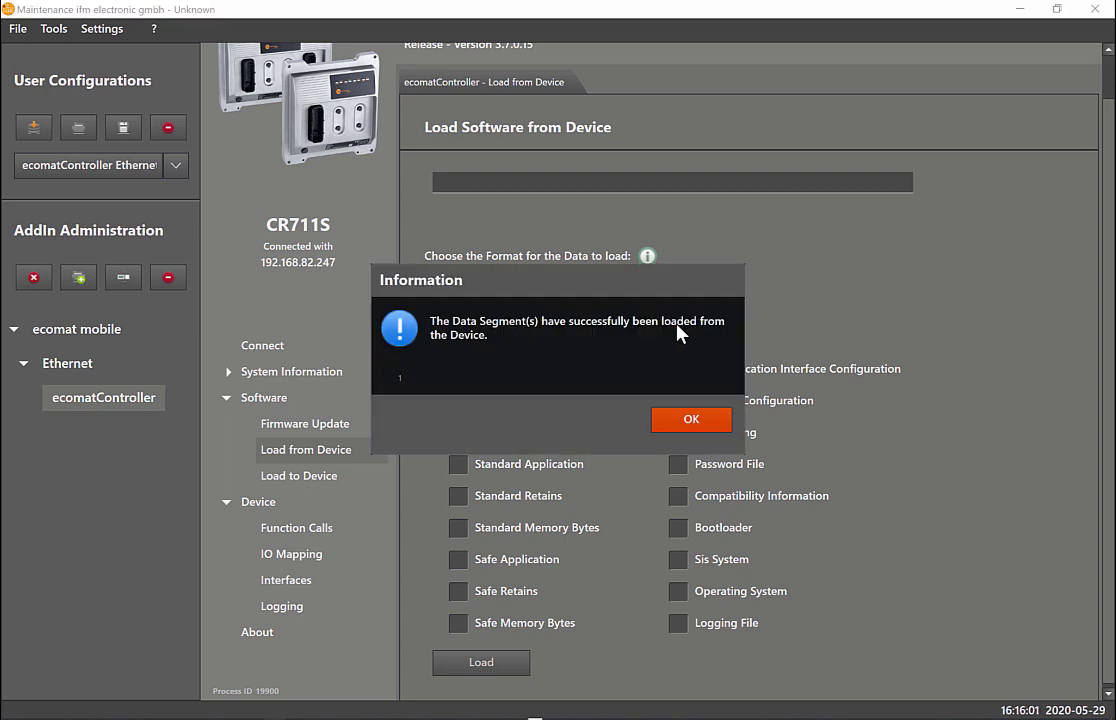
{"action": "left_click", "coordinate": [687, 422]}
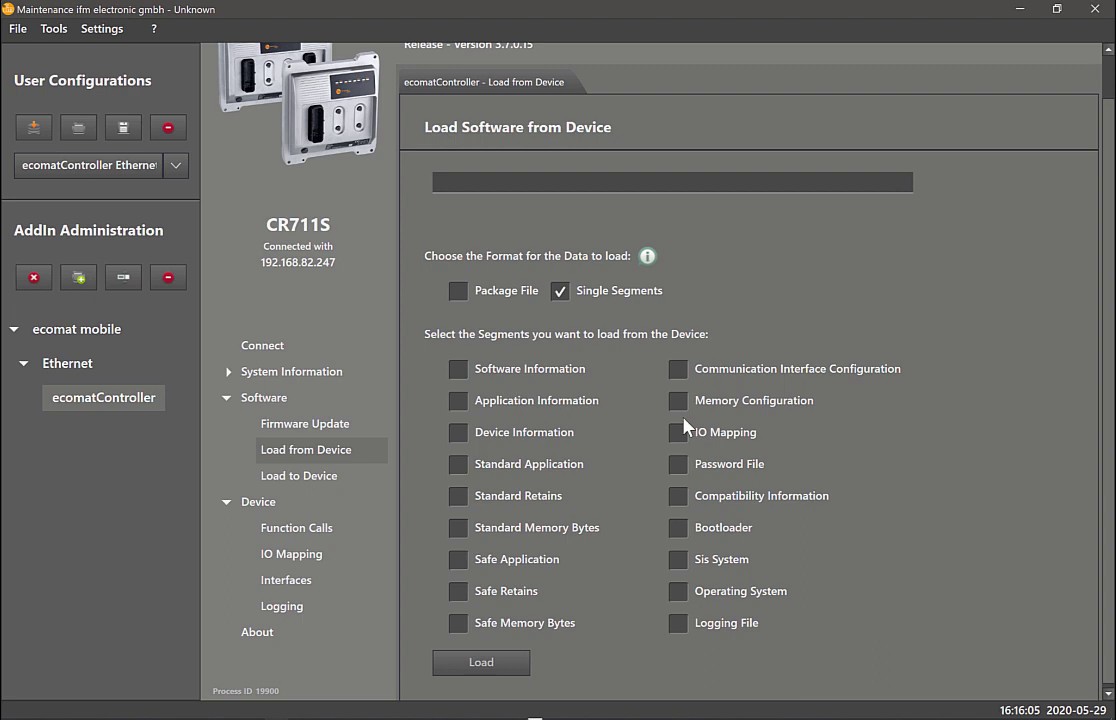
Select Cr711S_conf.zip and send its Communication Interface Configuration and IO Mapping to the CR711S
{"action": "left_click", "coordinate": [314, 482]}
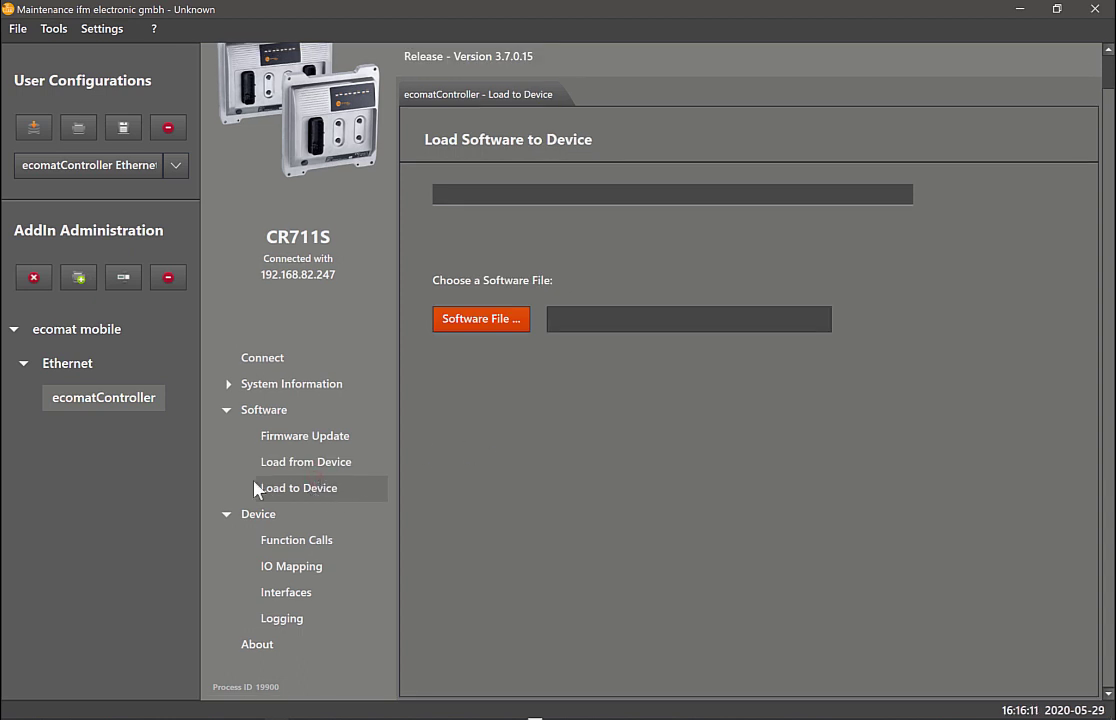
{"action": "left_click", "coordinate": [490, 319]}
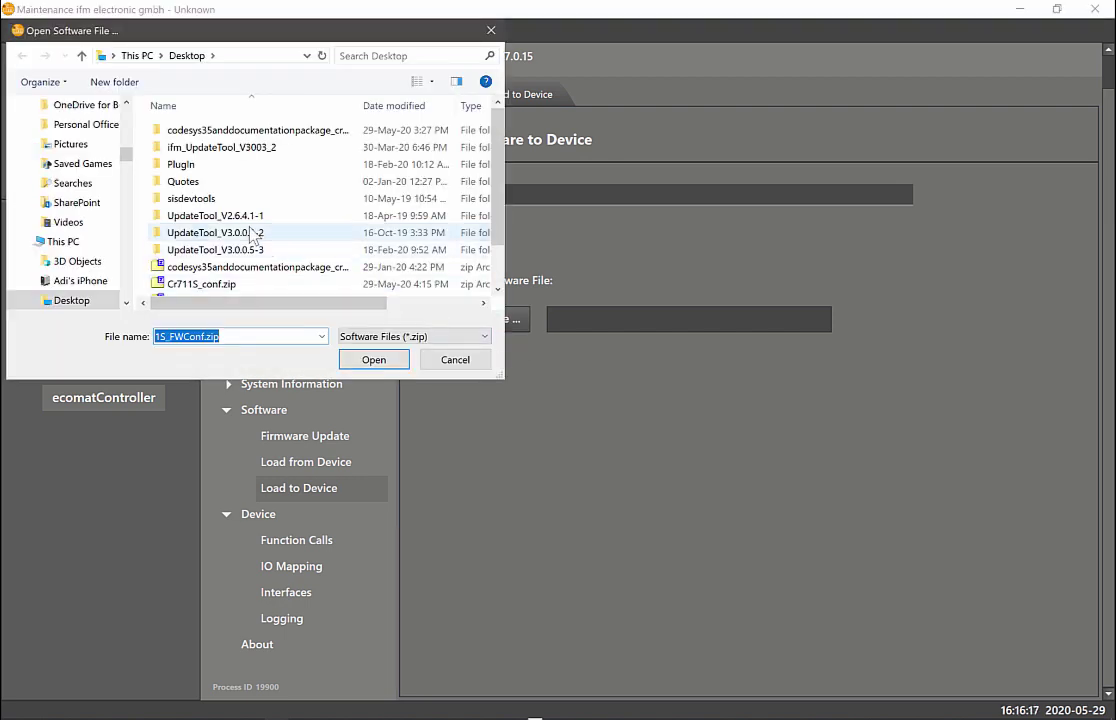
{"action": "left_click", "coordinate": [290, 233]}
{"action": "scroll", "coordinate": [290, 233], "scroll_direction": "down", "scroll_amount": 1}
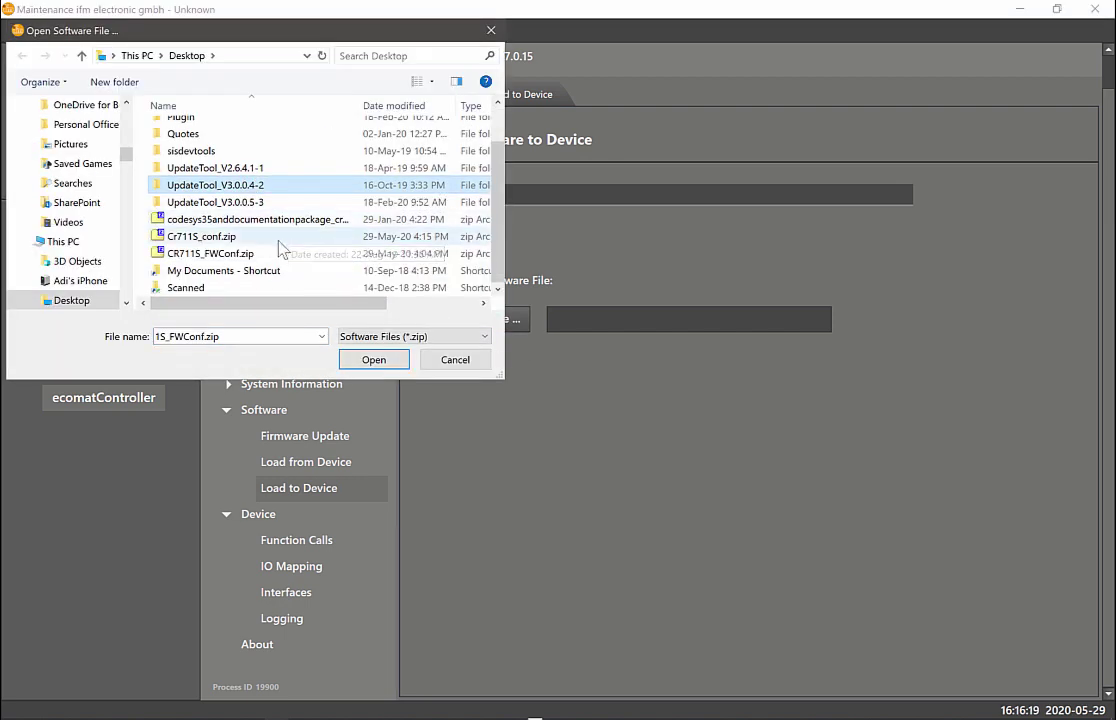
{"action": "left_click", "coordinate": [205, 238]}
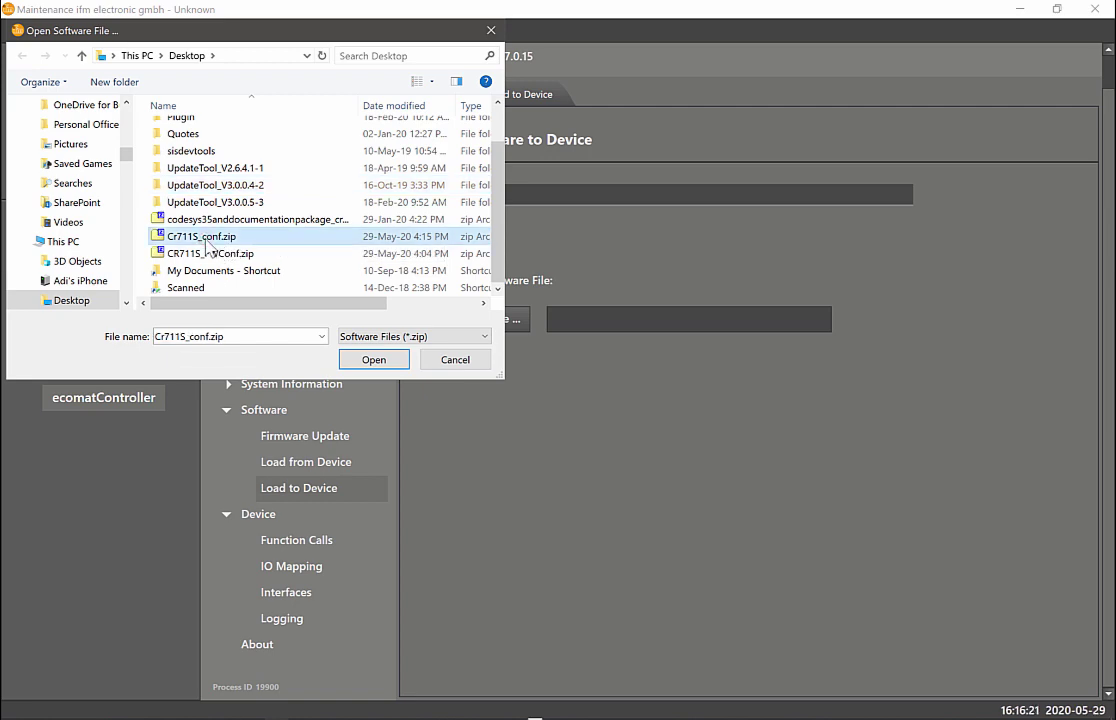
{"action": "left_click", "coordinate": [400, 360]}
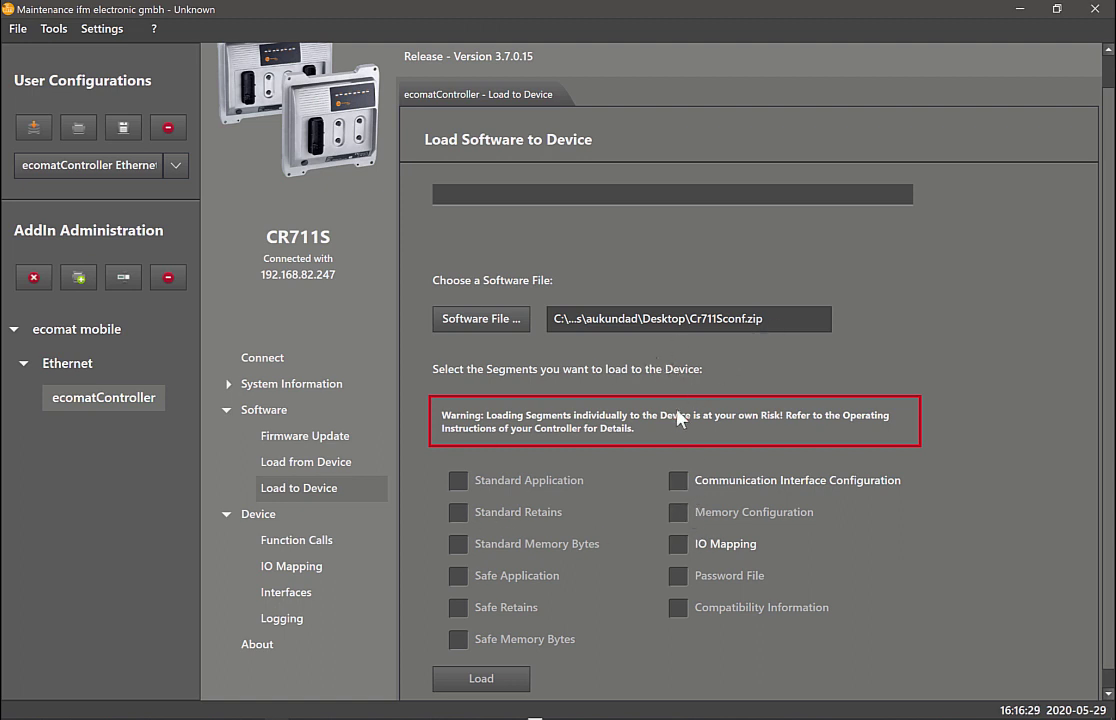
{"action": "left_click", "coordinate": [678, 482]}
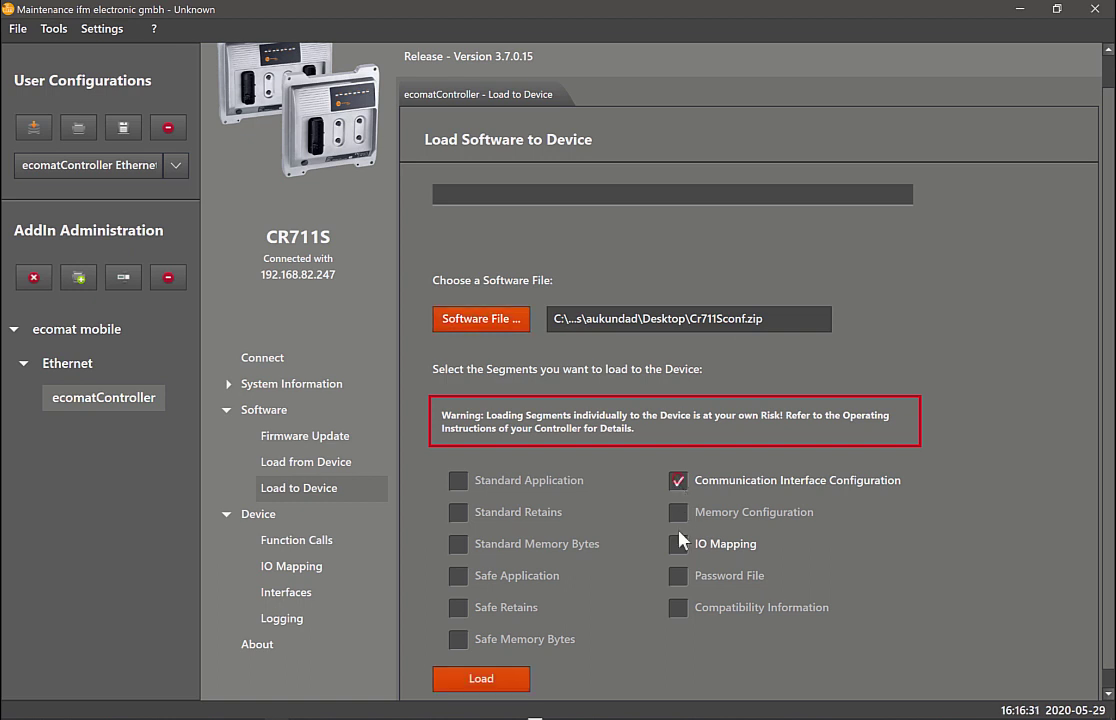
{"action": "scroll", "coordinate": [807, 497], "scroll_direction": "down", "scroll_amount": 1}
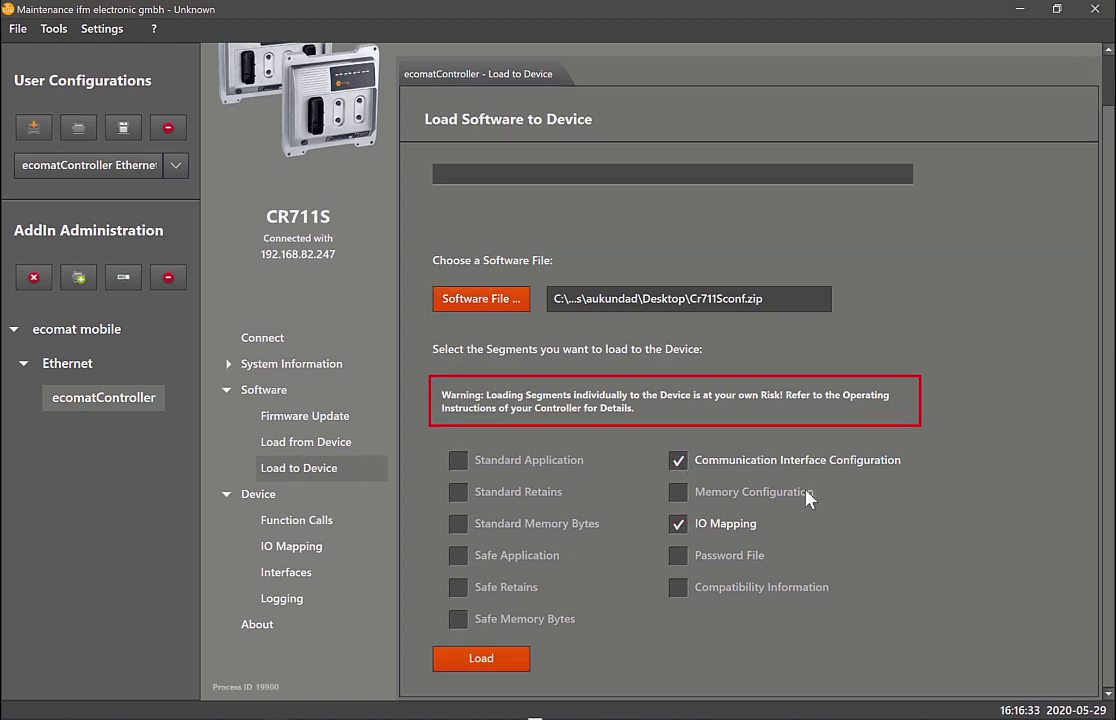
{"action": "left_click", "coordinate": [484, 659]}
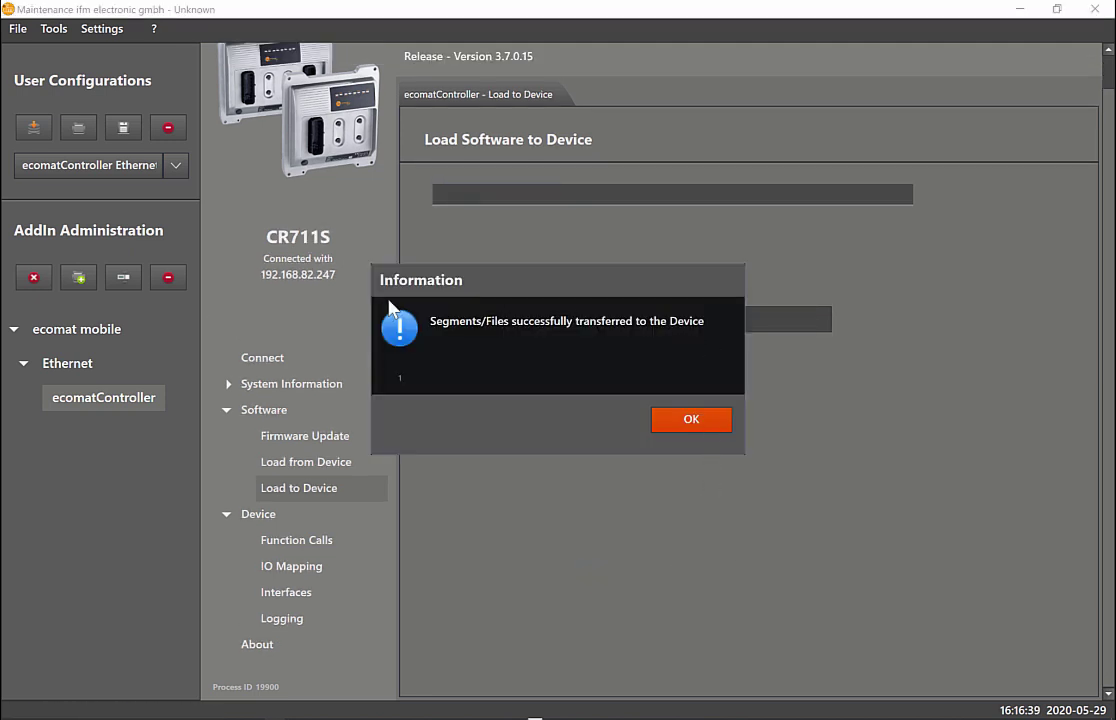
Acknowledge the transfer success message with OK
{"action": "left_click", "coordinate": [710, 426]}
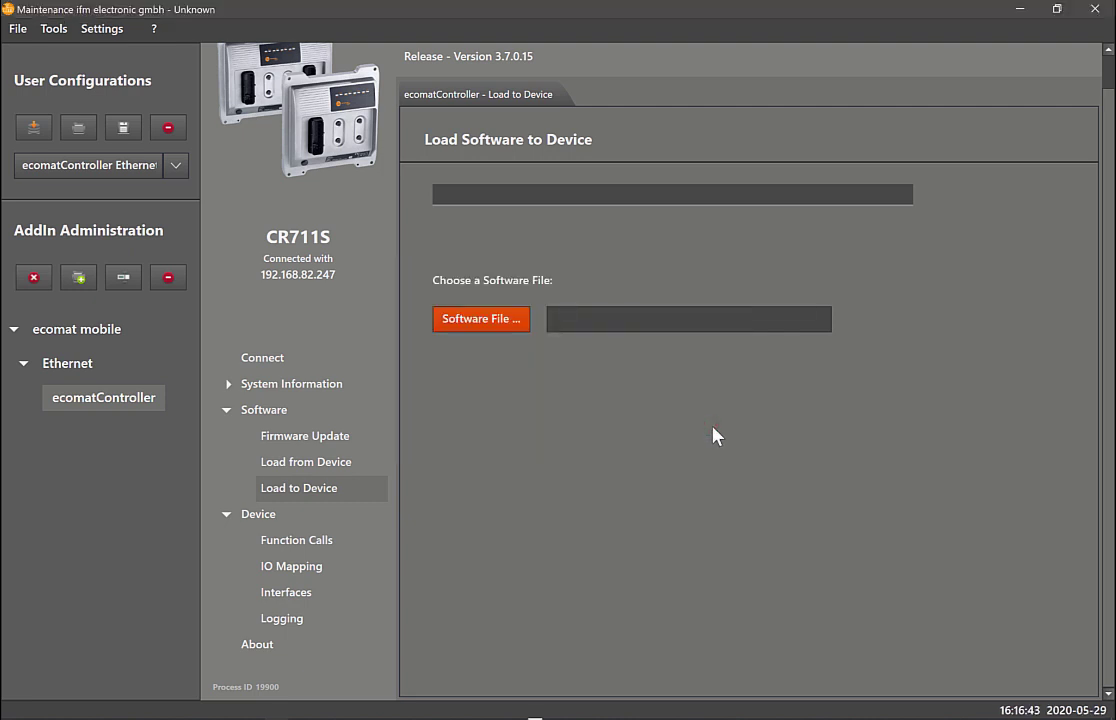